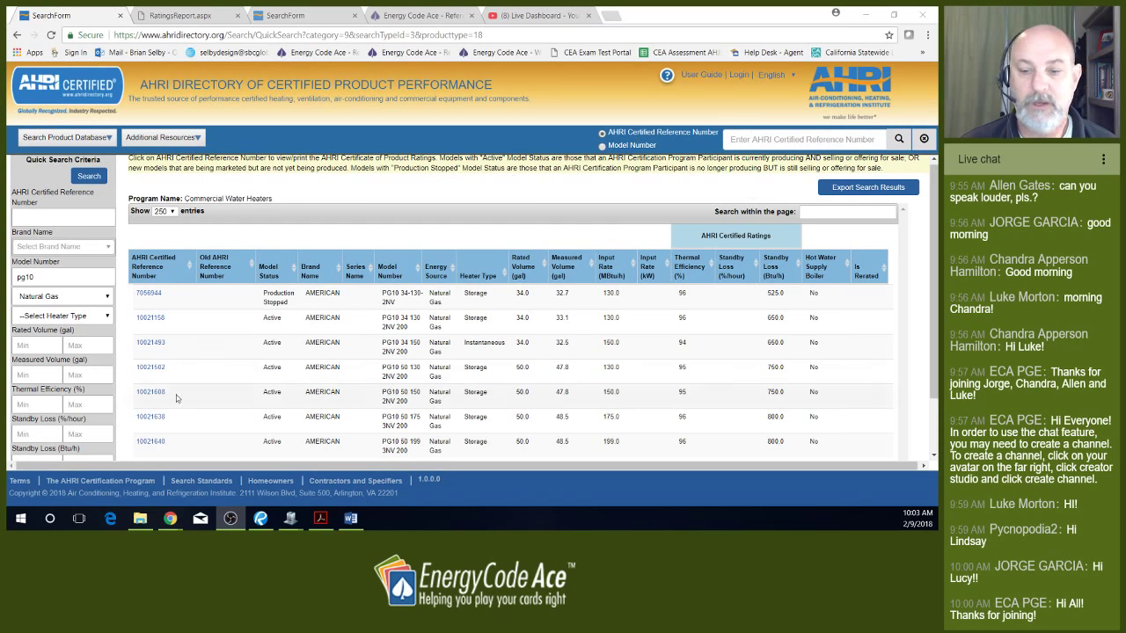
key(alt+Tab)
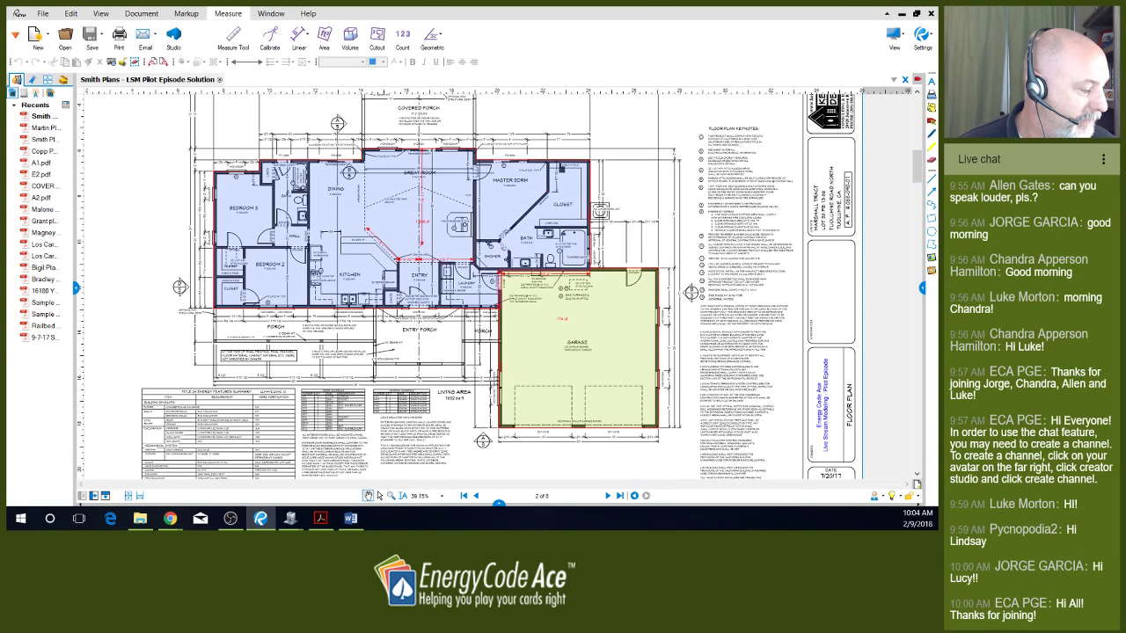
click(169, 518)
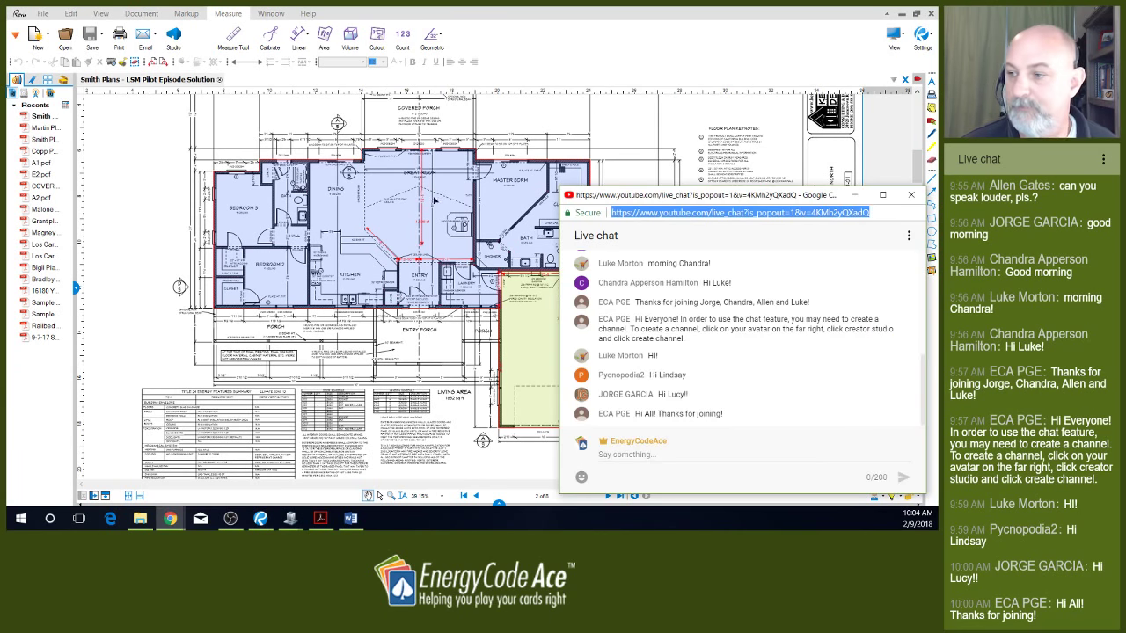
click(882, 194)
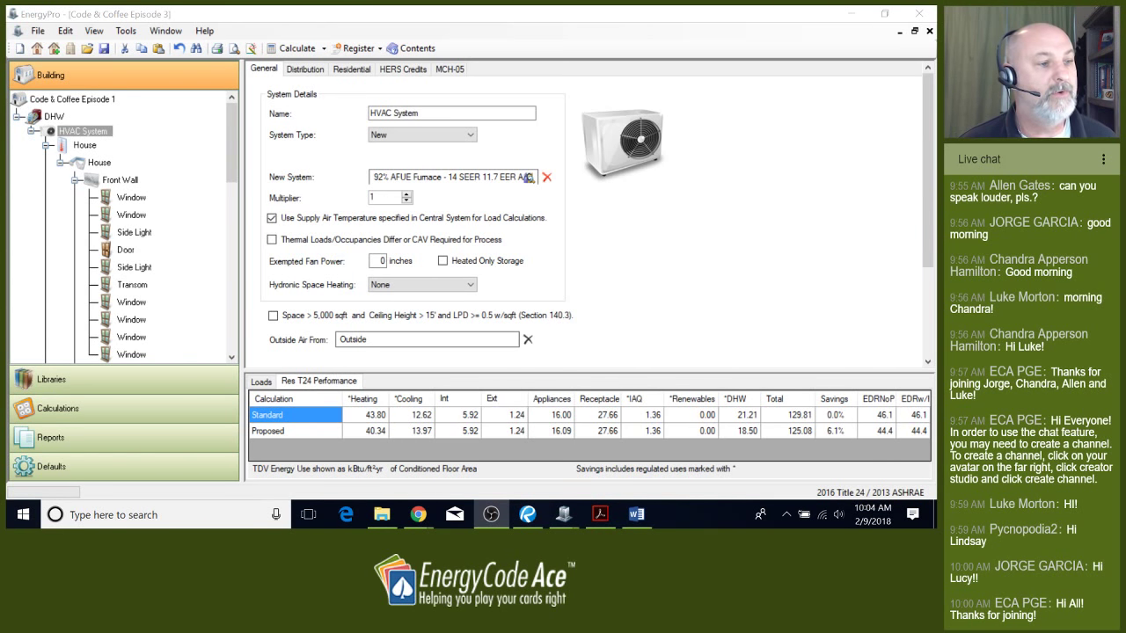
- In EnergyPro, open the system library from the HVAC System's new system setting and duplicate the 92% AFUE Furnace entry
click(96, 132)
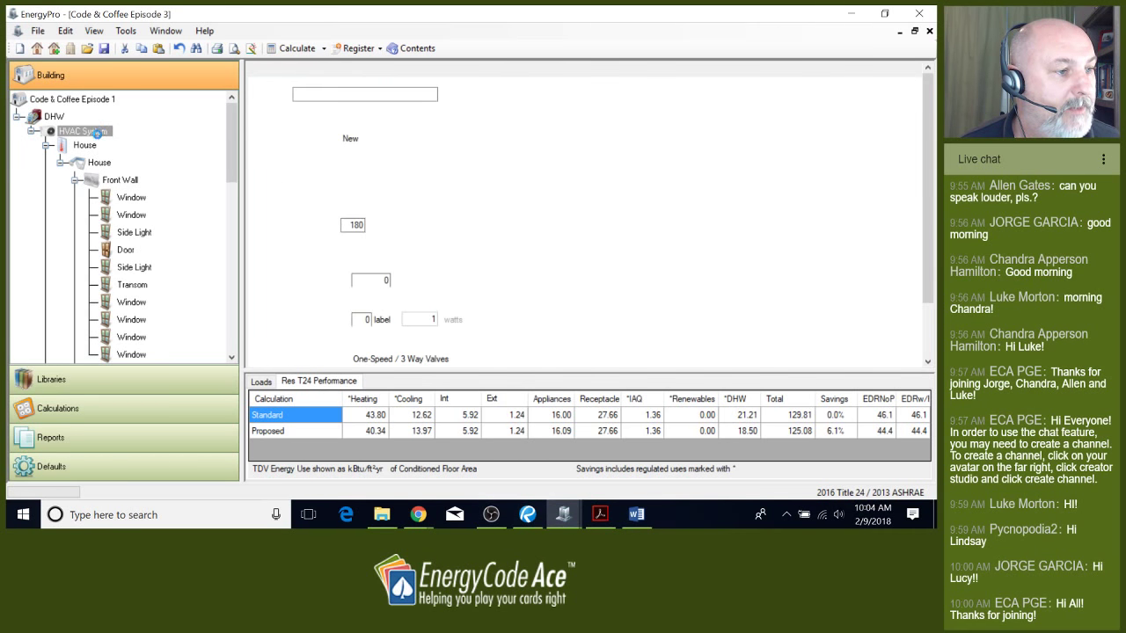
key(Up)
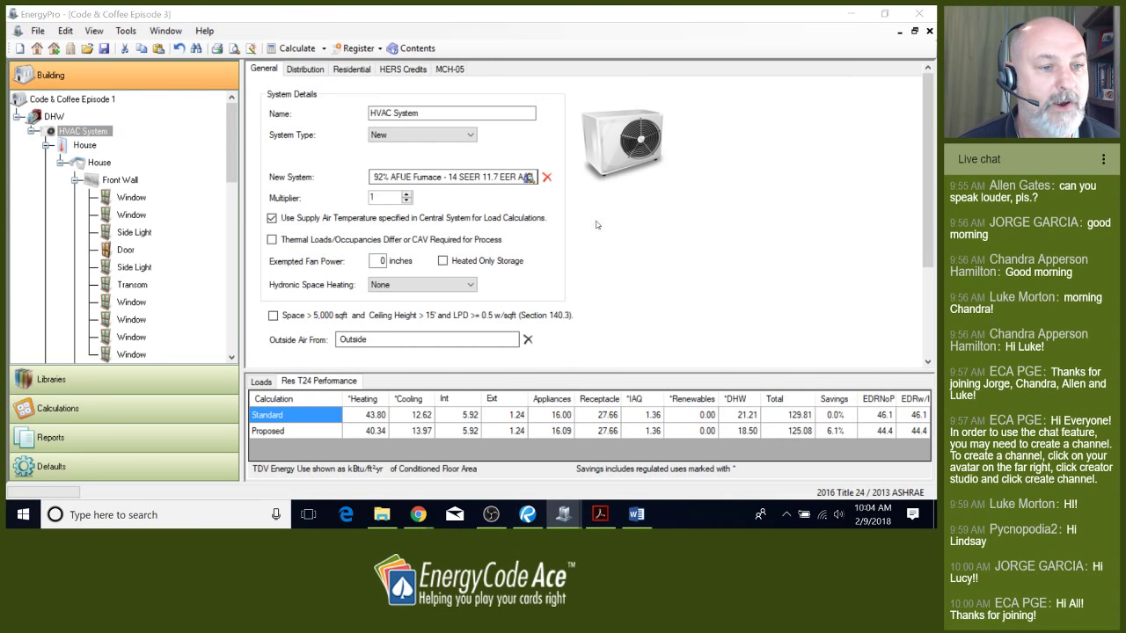
click(528, 177)
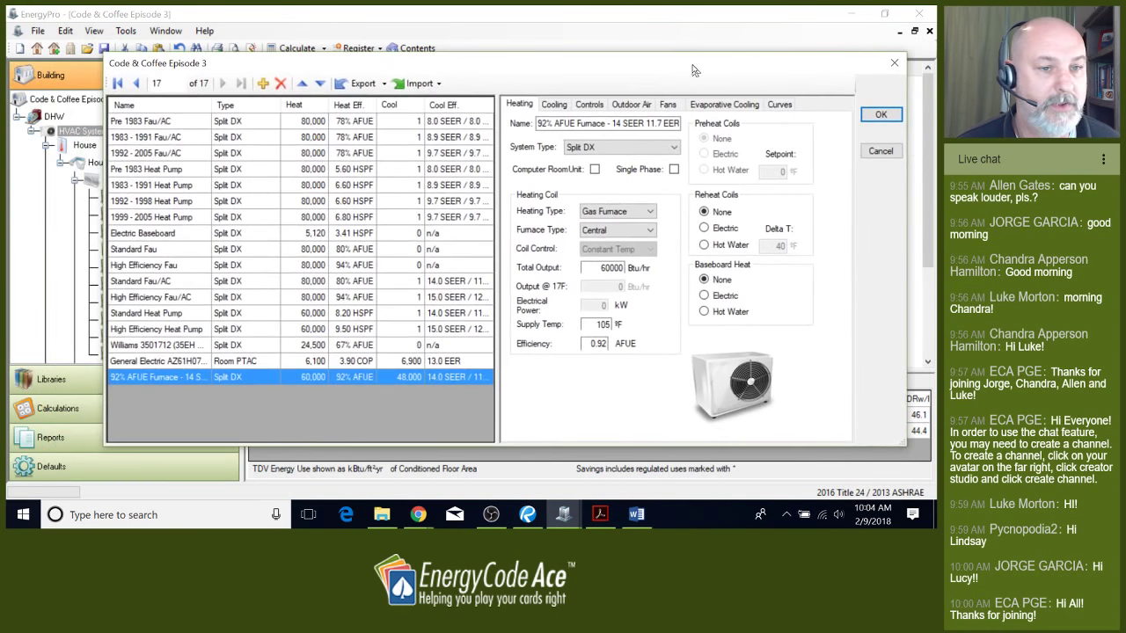
click(615, 124)
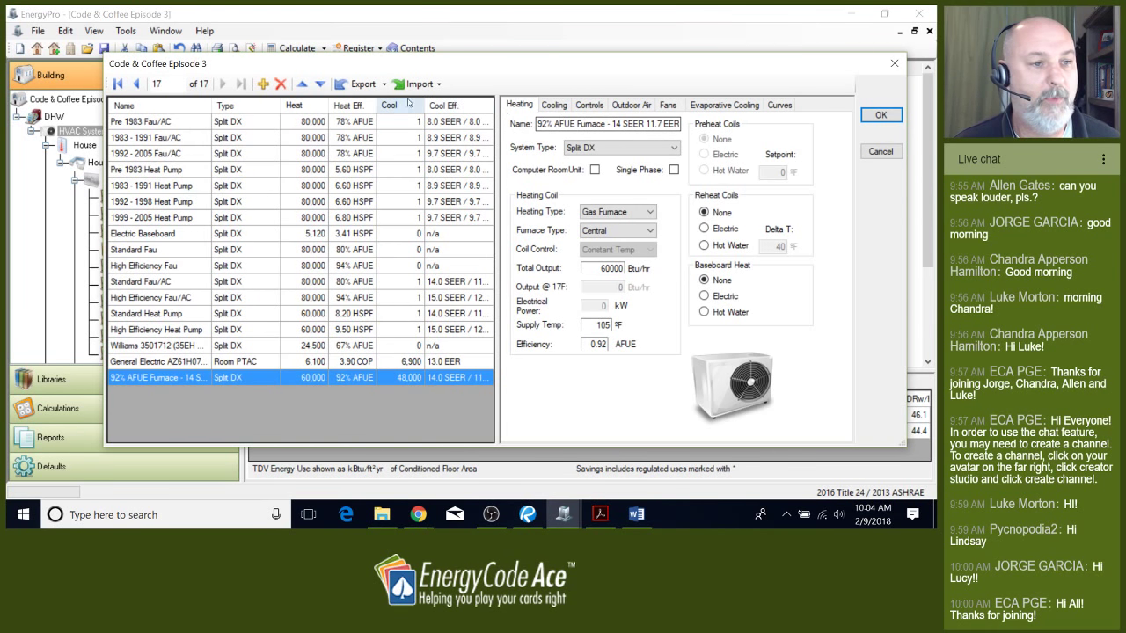
click(263, 83)
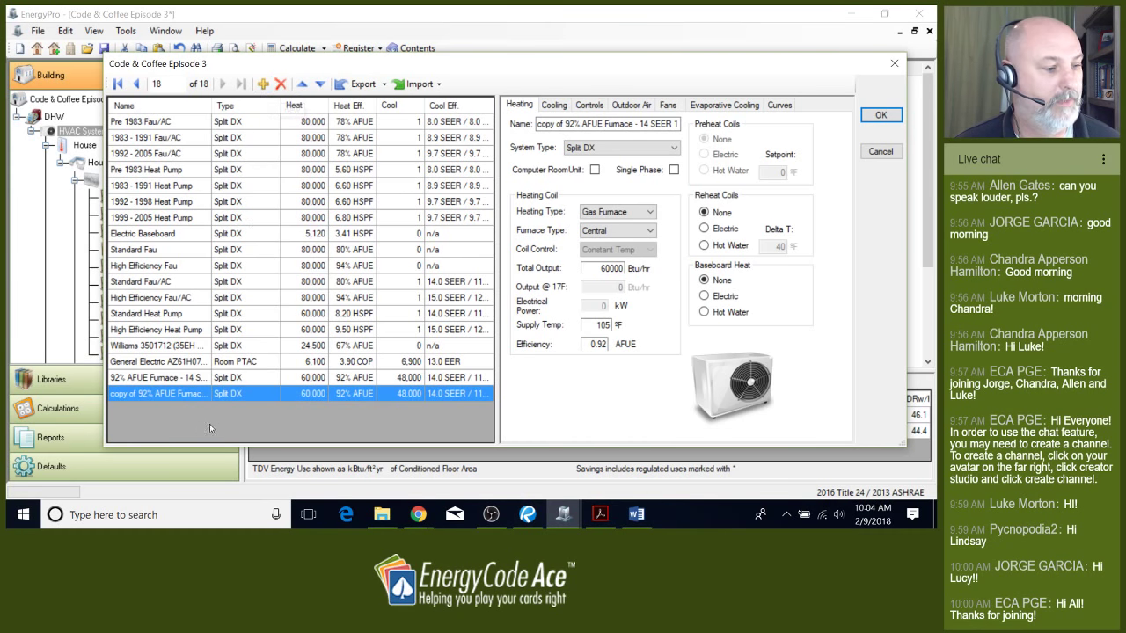
- Rename the copied system to "8.2 HSPF HP - 14 SEER 11.7 EER A/C" and set its heating type to Heat Pump
click(538, 124)
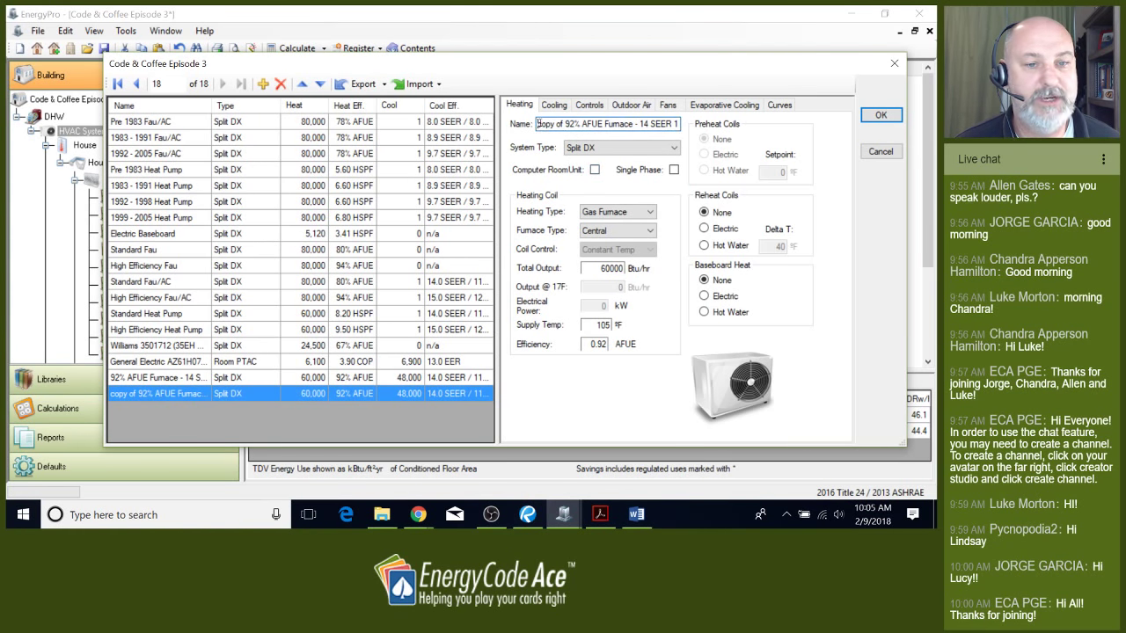
drag(537, 124, 632, 126)
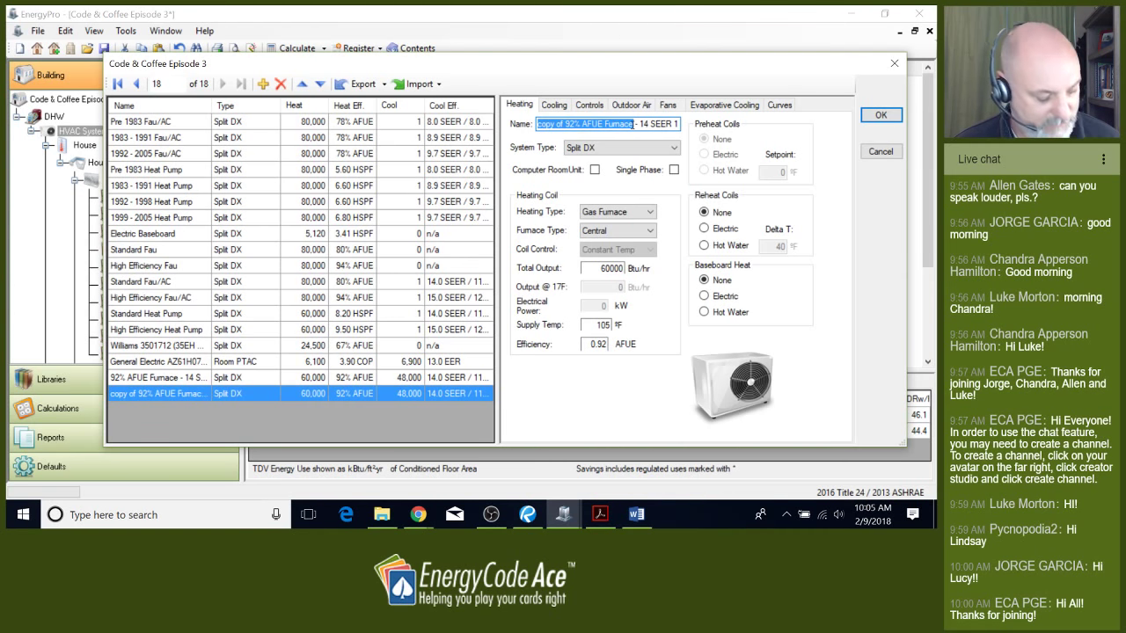
text(8.2 H)
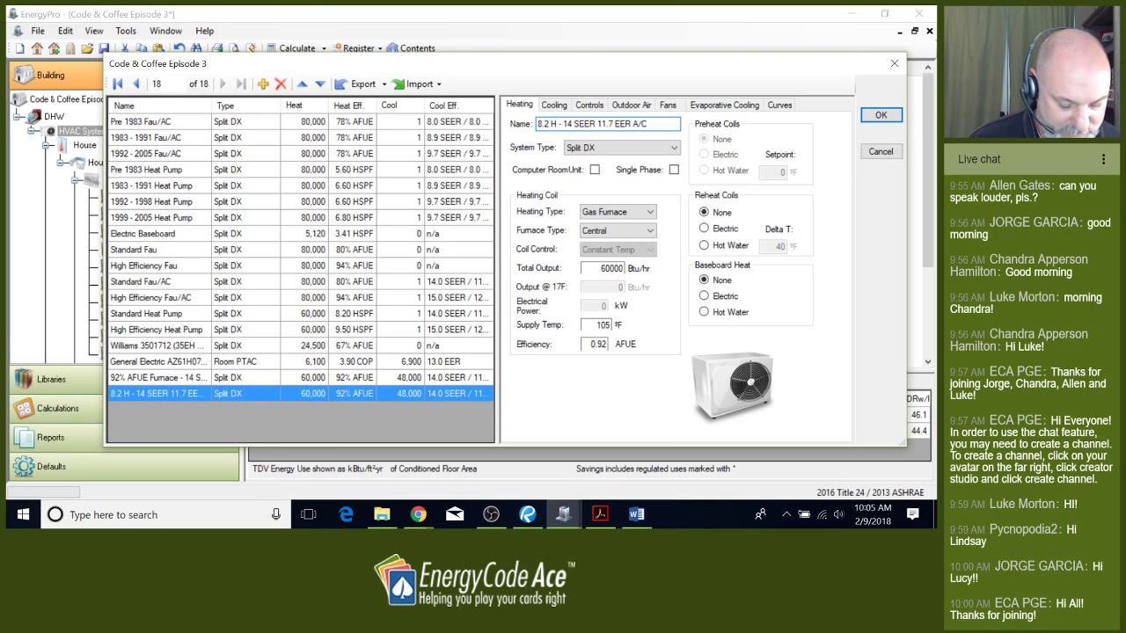
text(SPF)
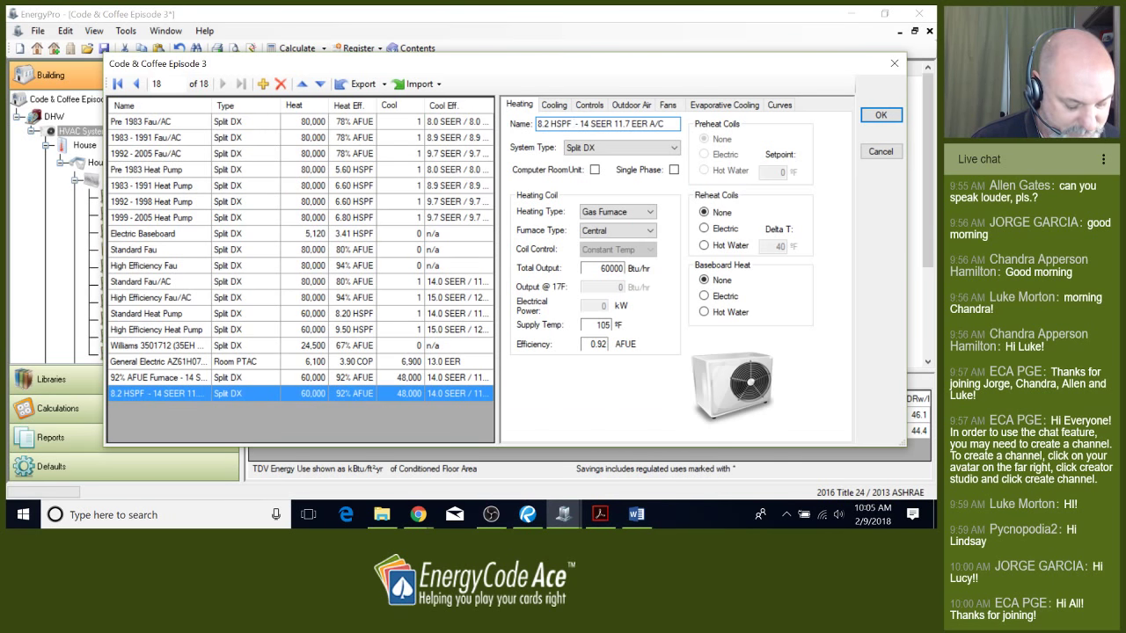
text( HP)
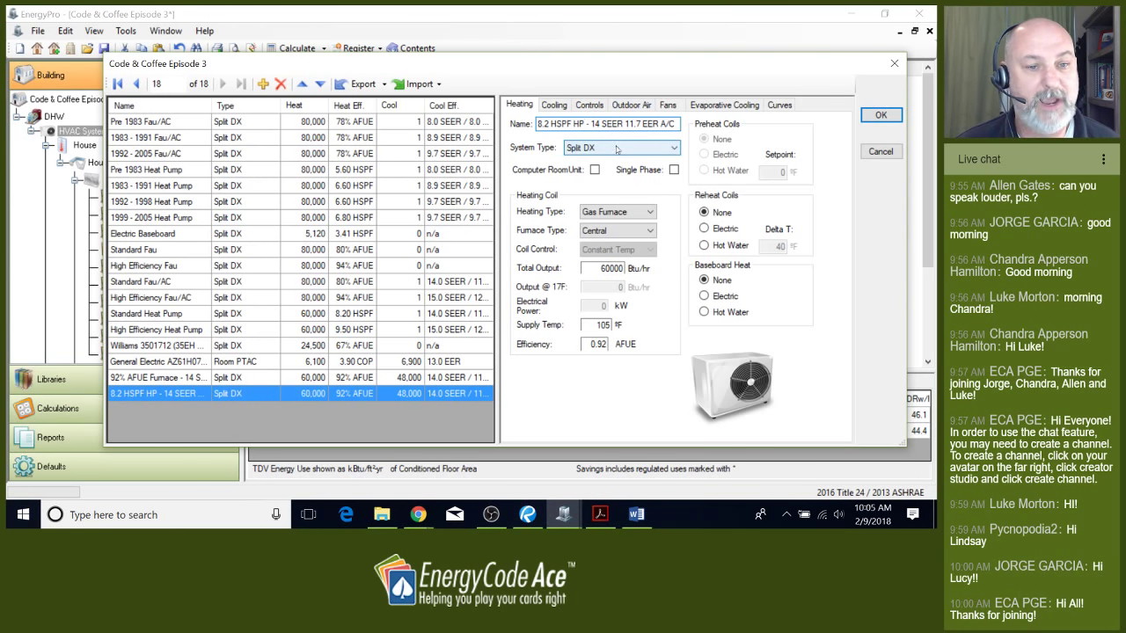
click(618, 213)
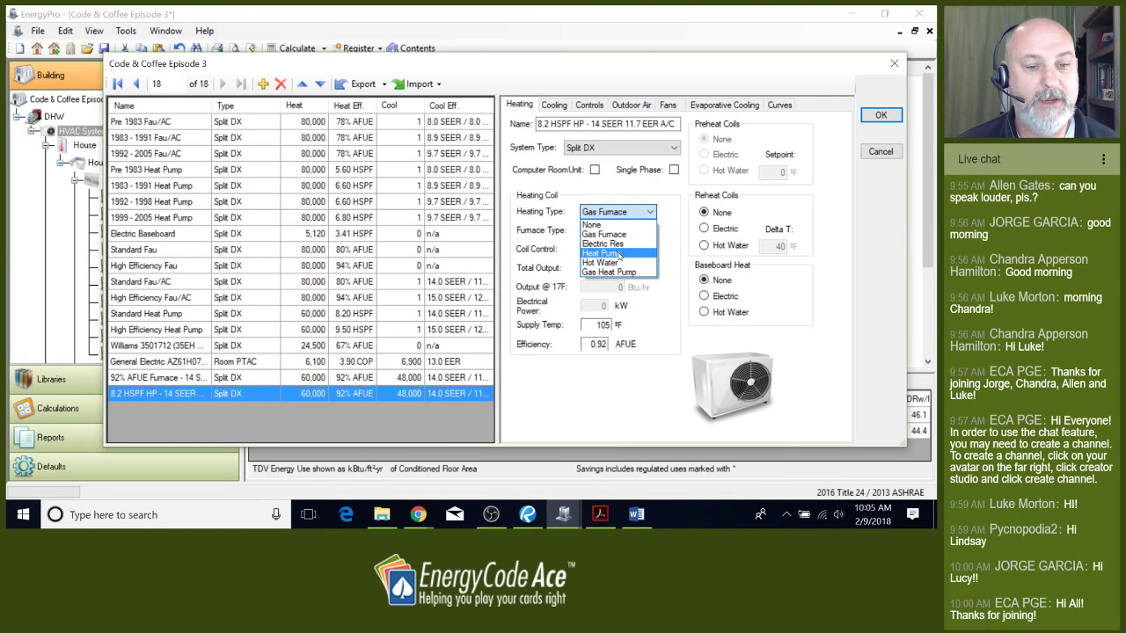
click(618, 253)
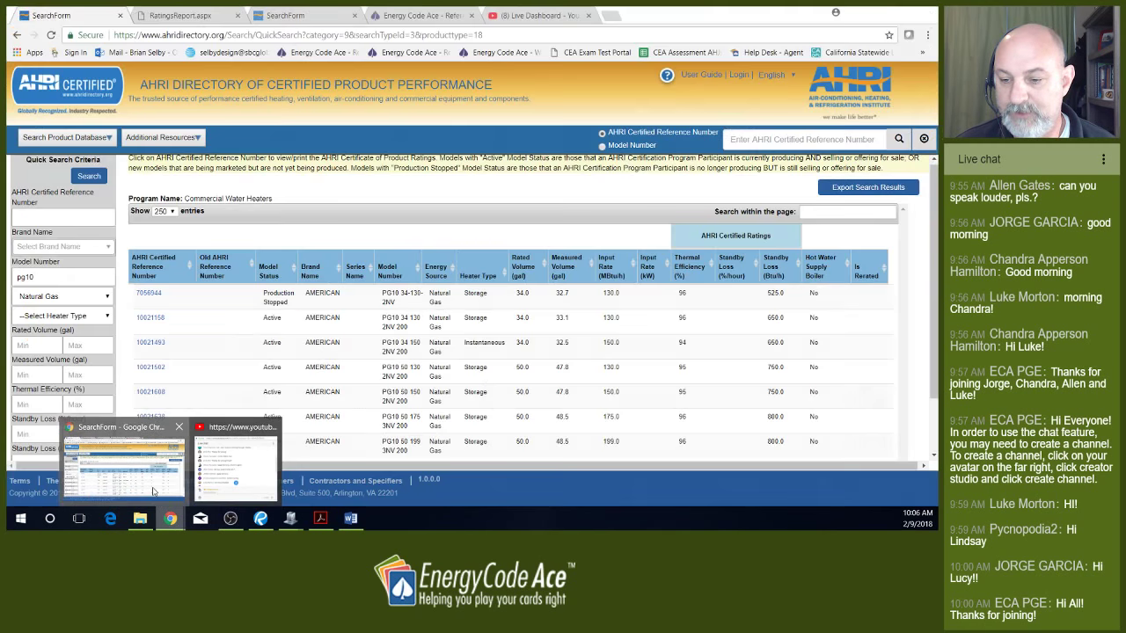
- Switch to the AHRI directory in Chrome and open the residential Heat Pumps and Heat Pump Coils product search
click(195, 489)
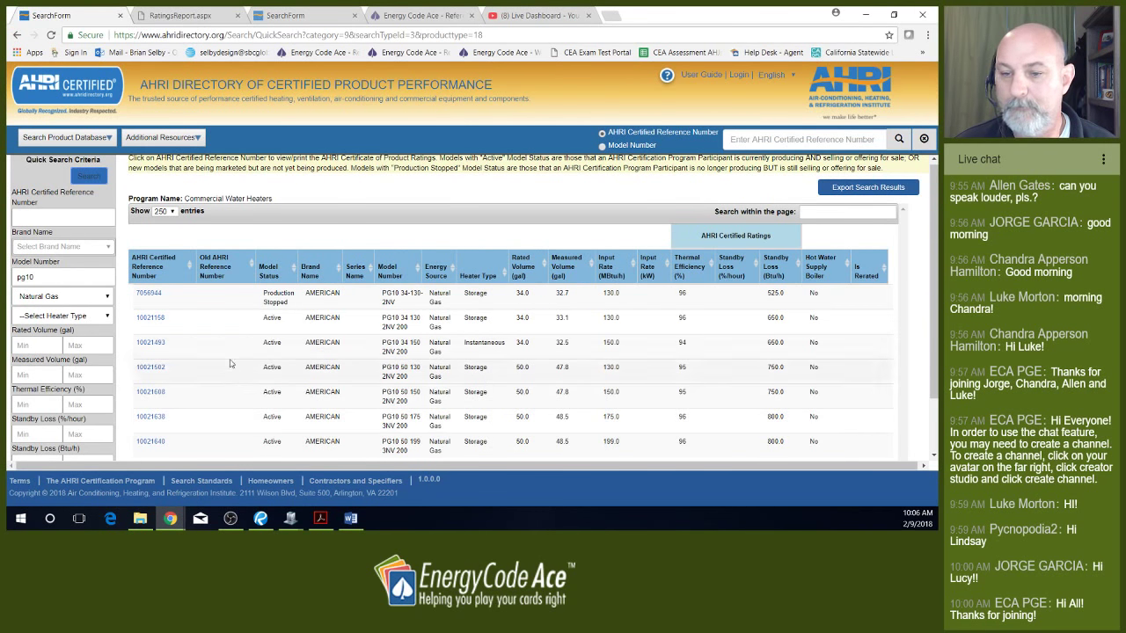
click(81, 95)
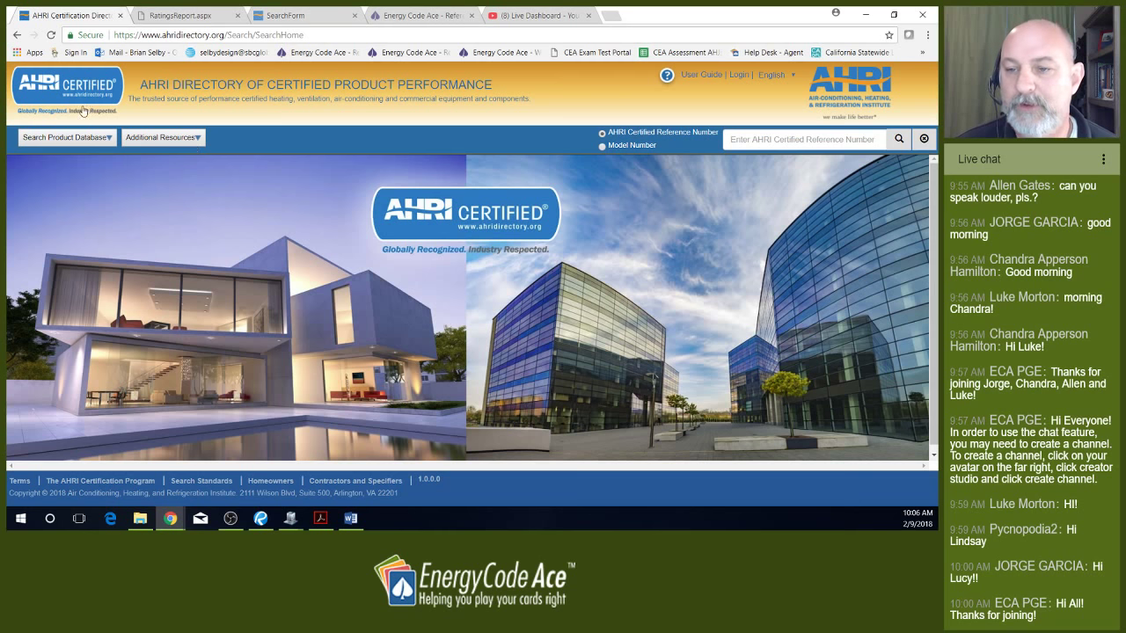
click(109, 139)
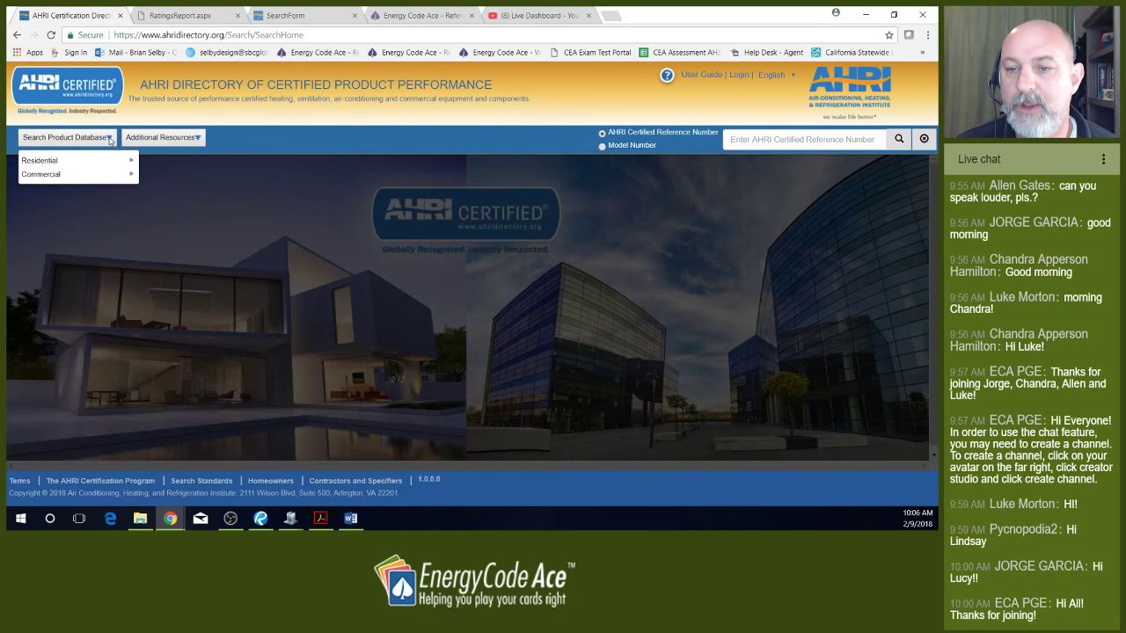
mouse_move(107, 161)
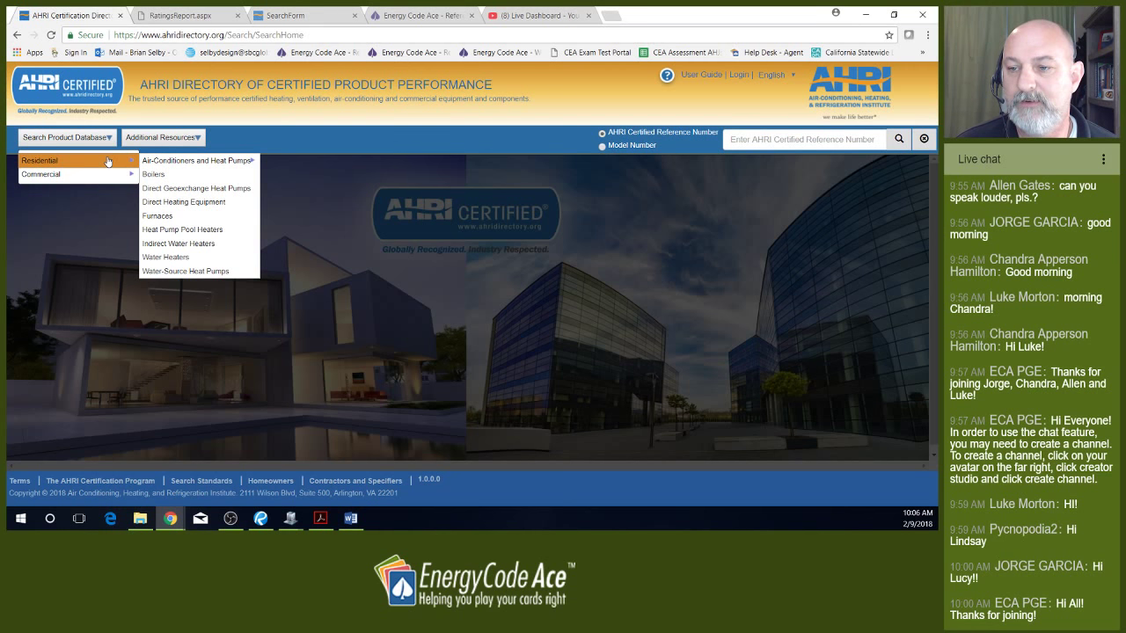
mouse_move(175, 162)
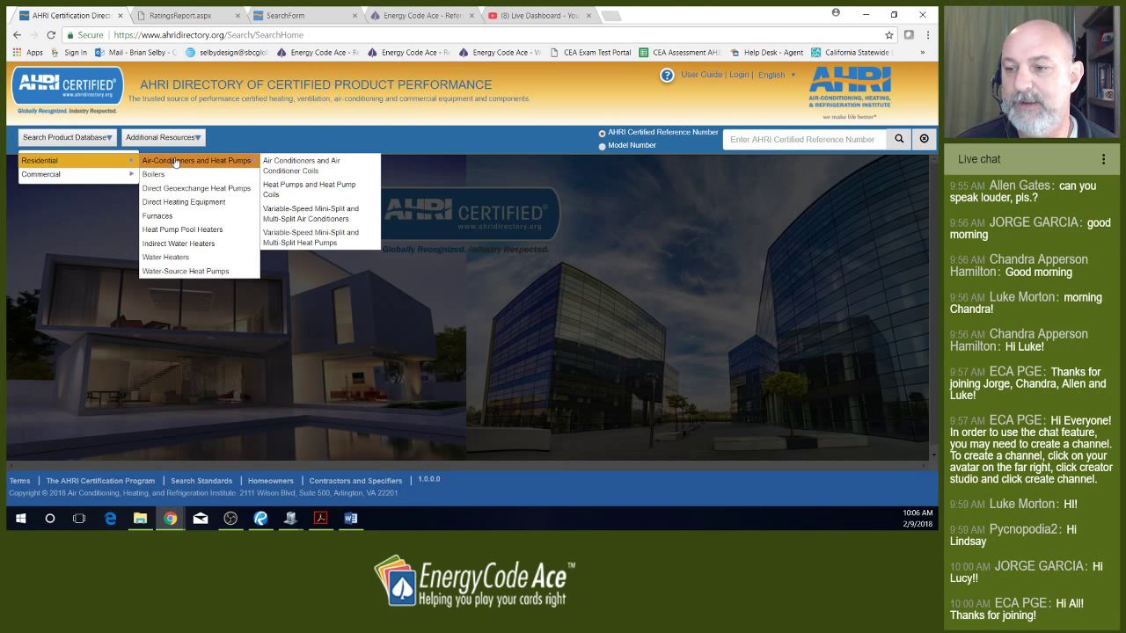
click(306, 186)
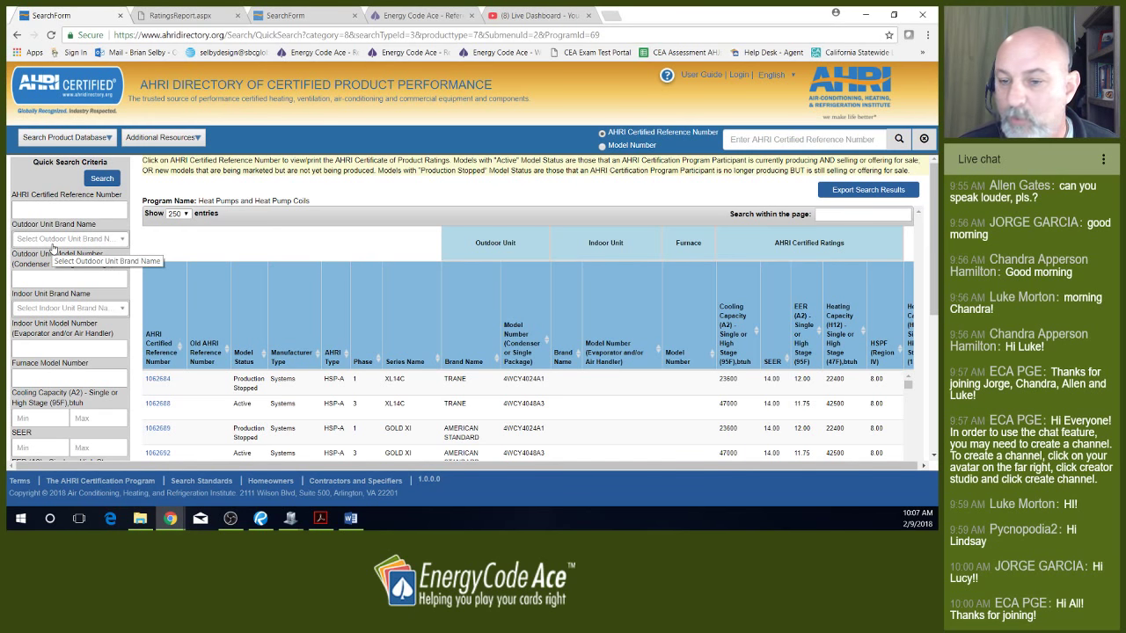
- Set both the minimum and maximum SEER in the heat pump search criteria to 14
scroll(60, 261, down, 1)
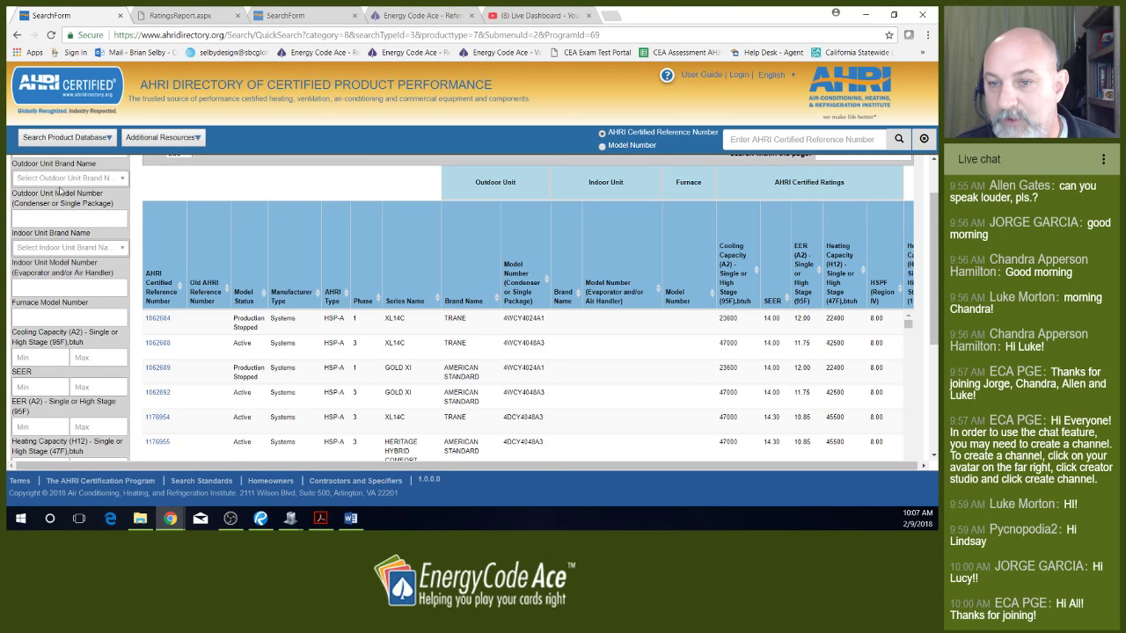
scroll(56, 201, up, 1)
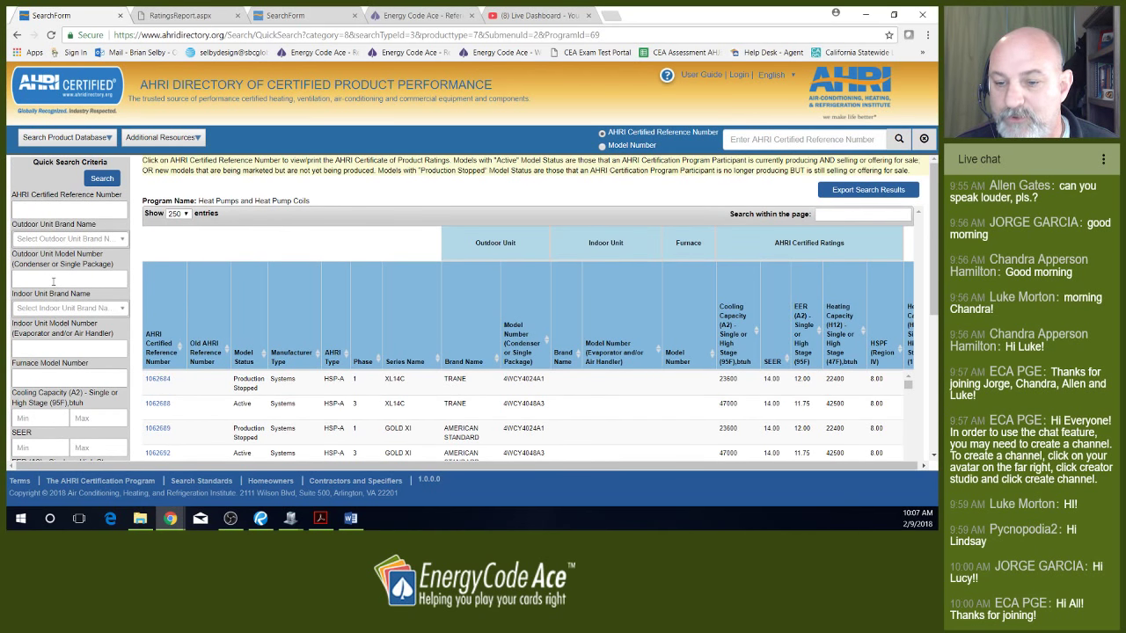
scroll(53, 281, down, 1)
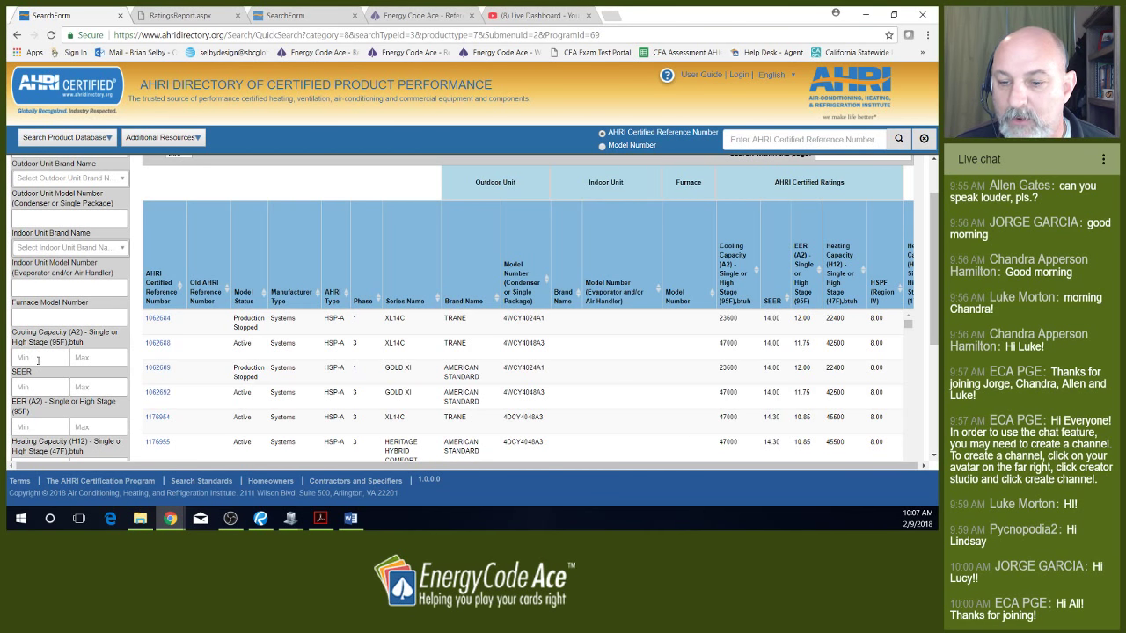
click(38, 357)
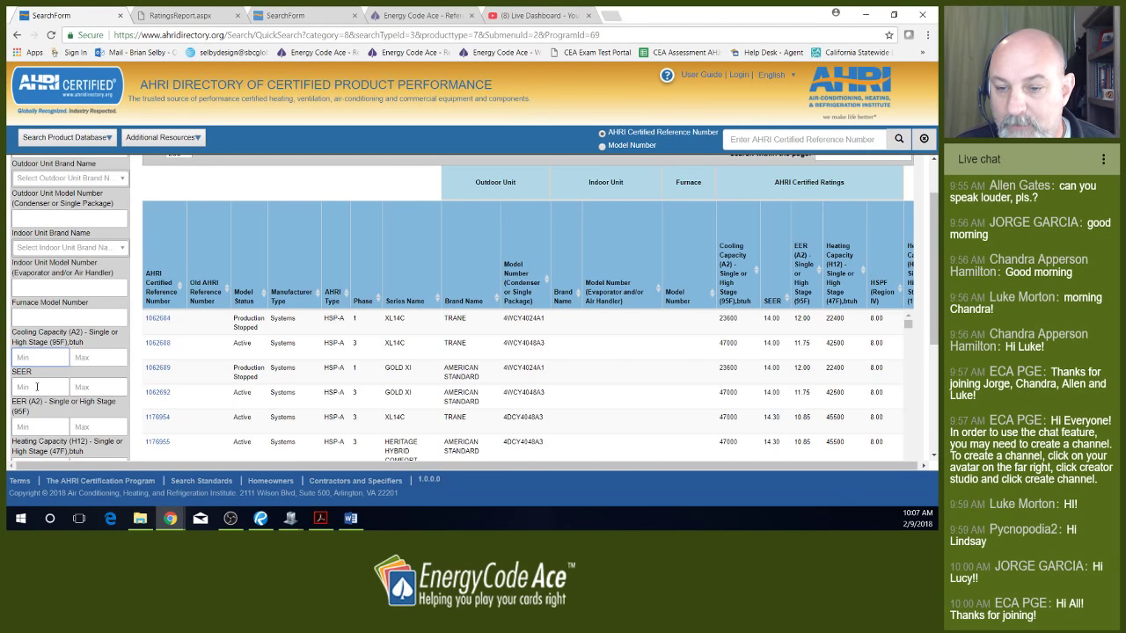
click(37, 387)
scroll(37, 386, down, 1)
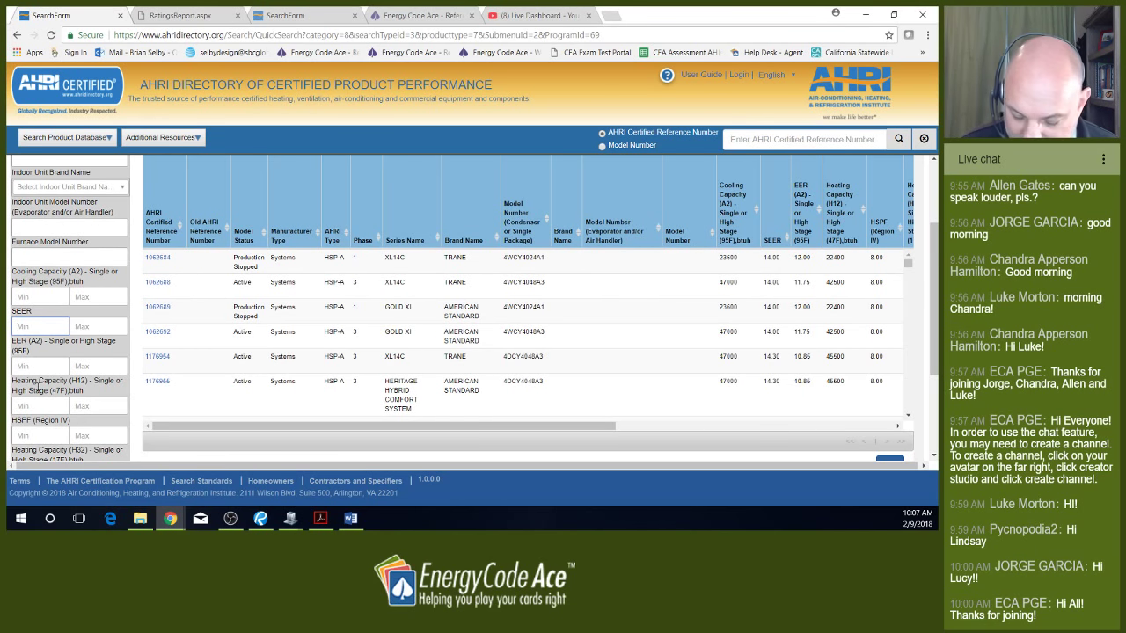
text(14)
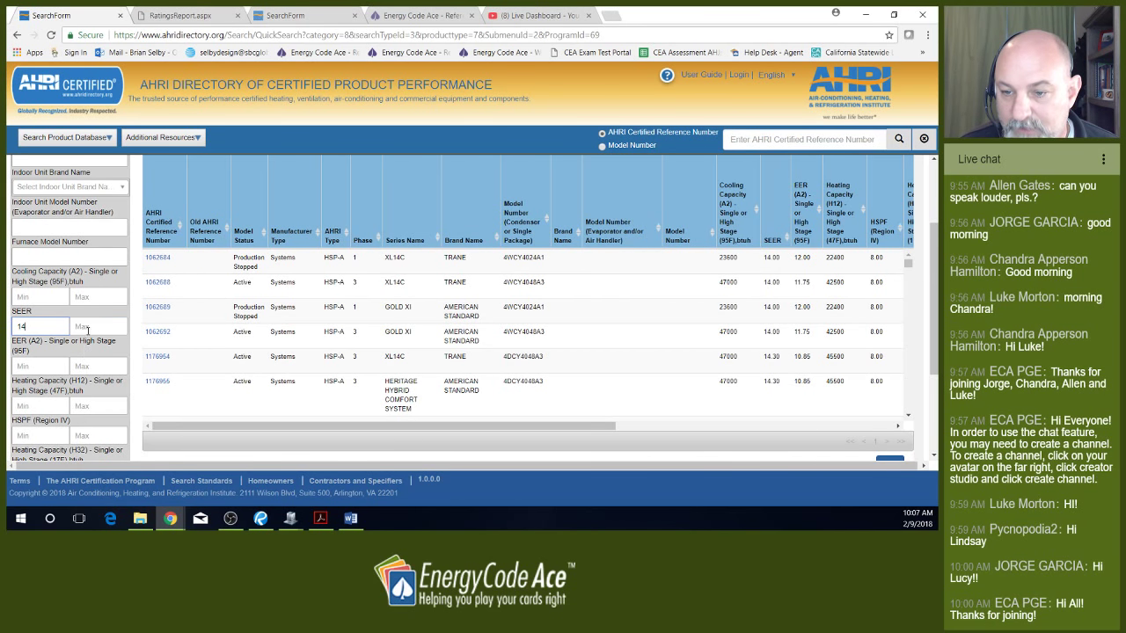
click(87, 329)
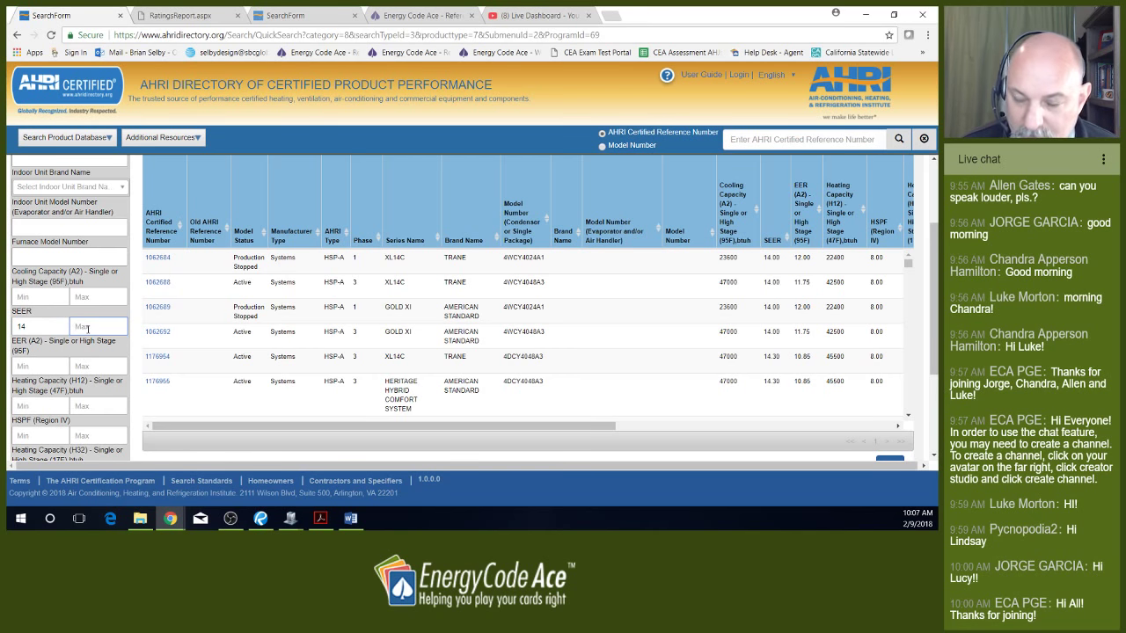
text(14)
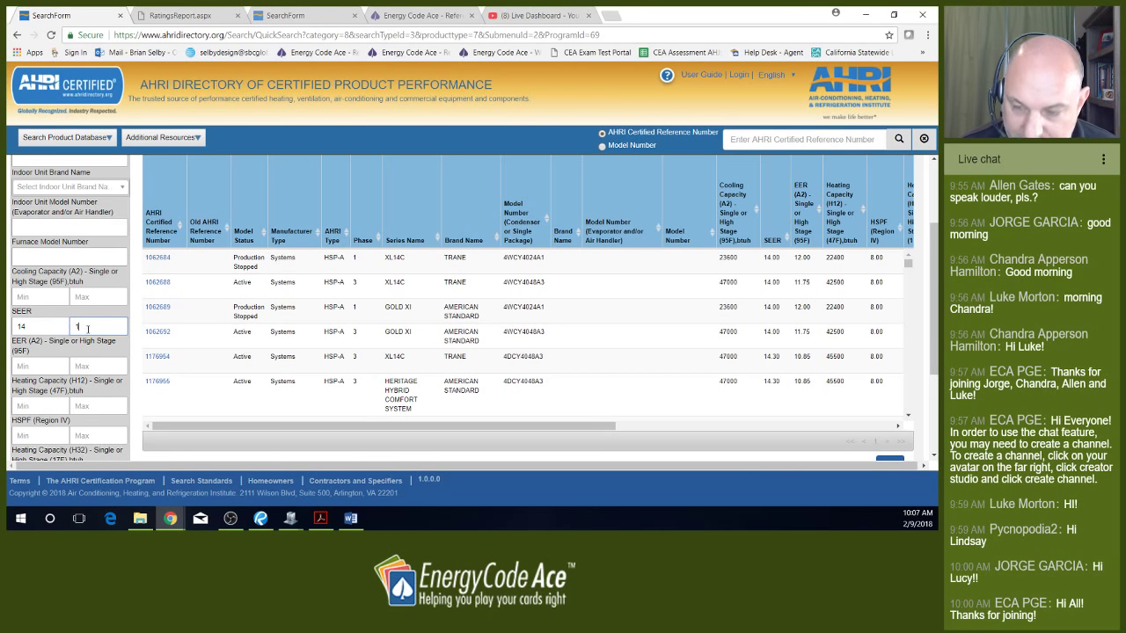
- Set the minimum EER to 12.2 and the minimum 17F heating capacity to 30000 btuh, and run the heat pump search
click(39, 366)
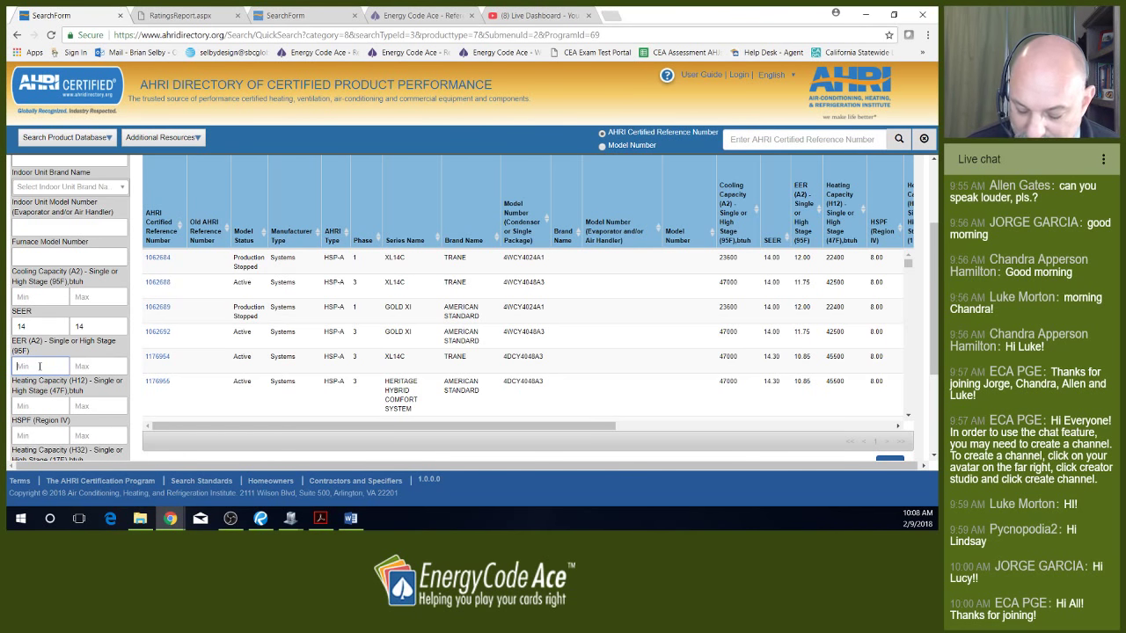
text(12.2)
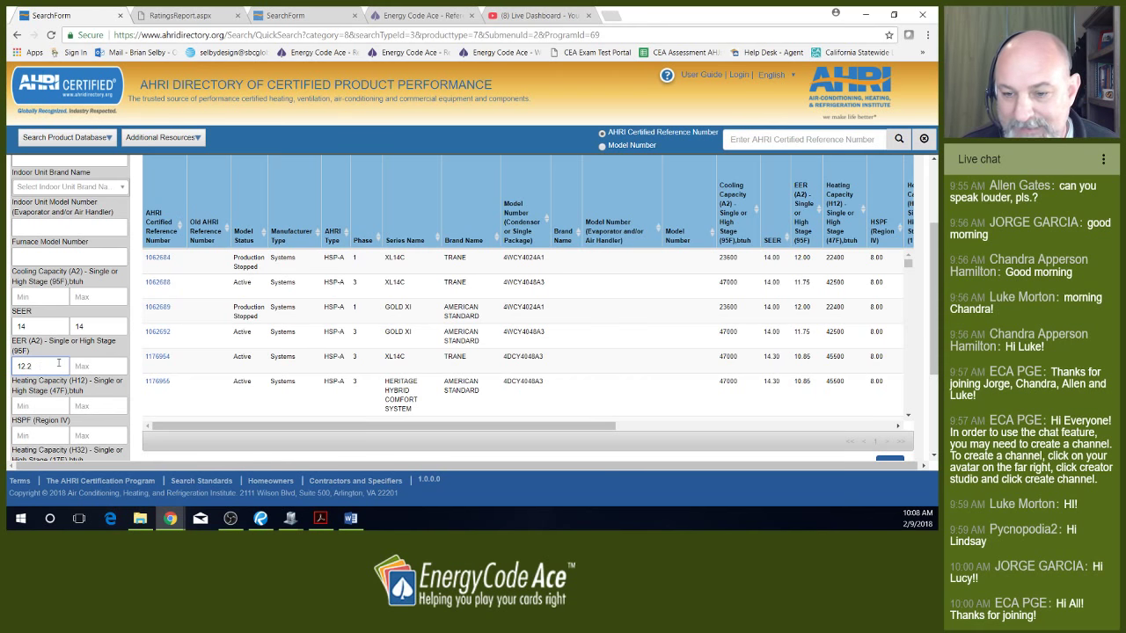
scroll(59, 363, down, 1)
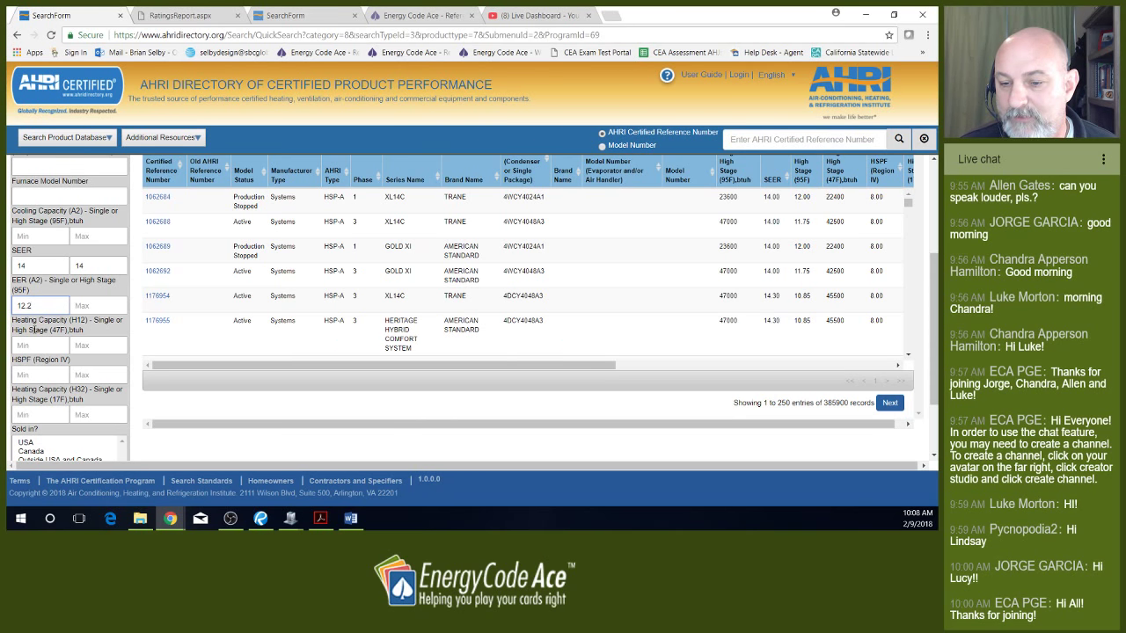
click(42, 413)
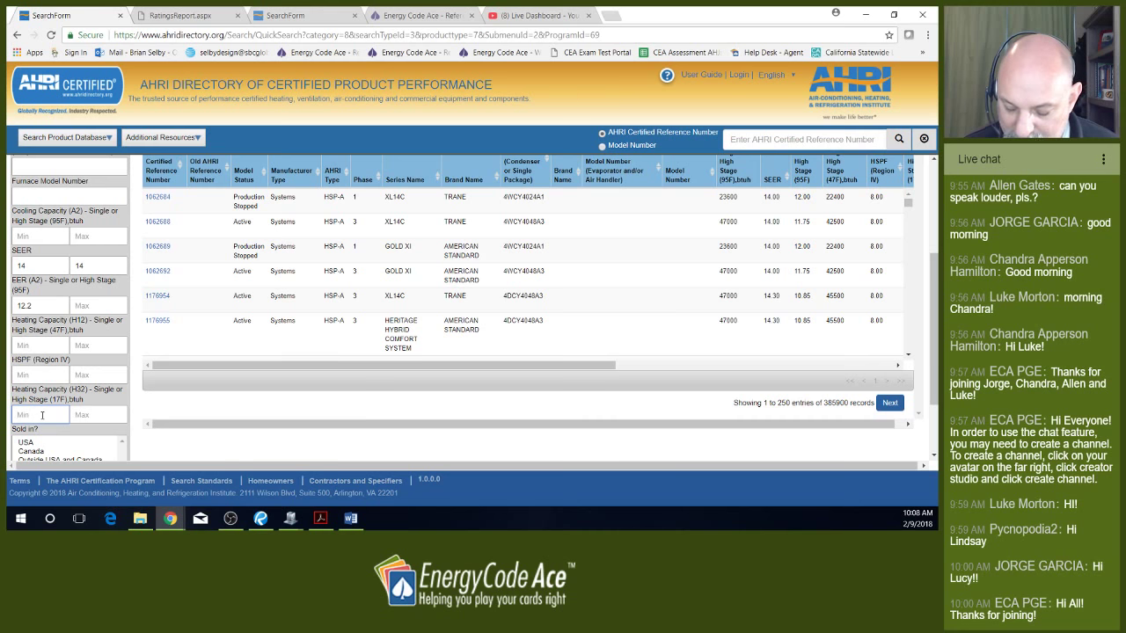
text(30000)
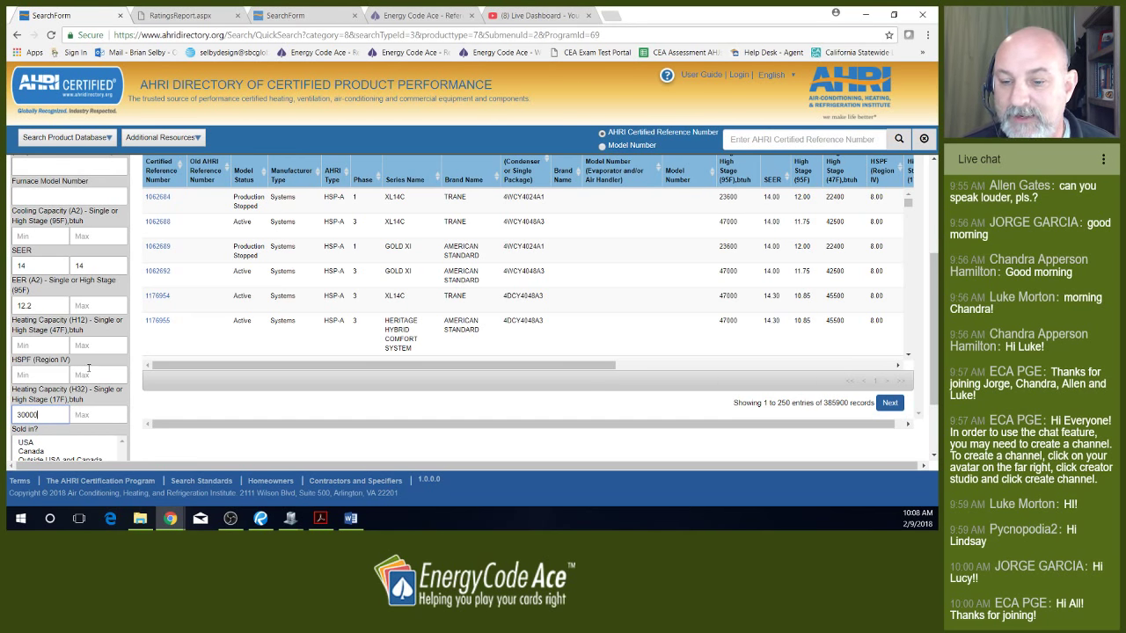
scroll(85, 374, down, 1)
scroll(79, 409, down, 1)
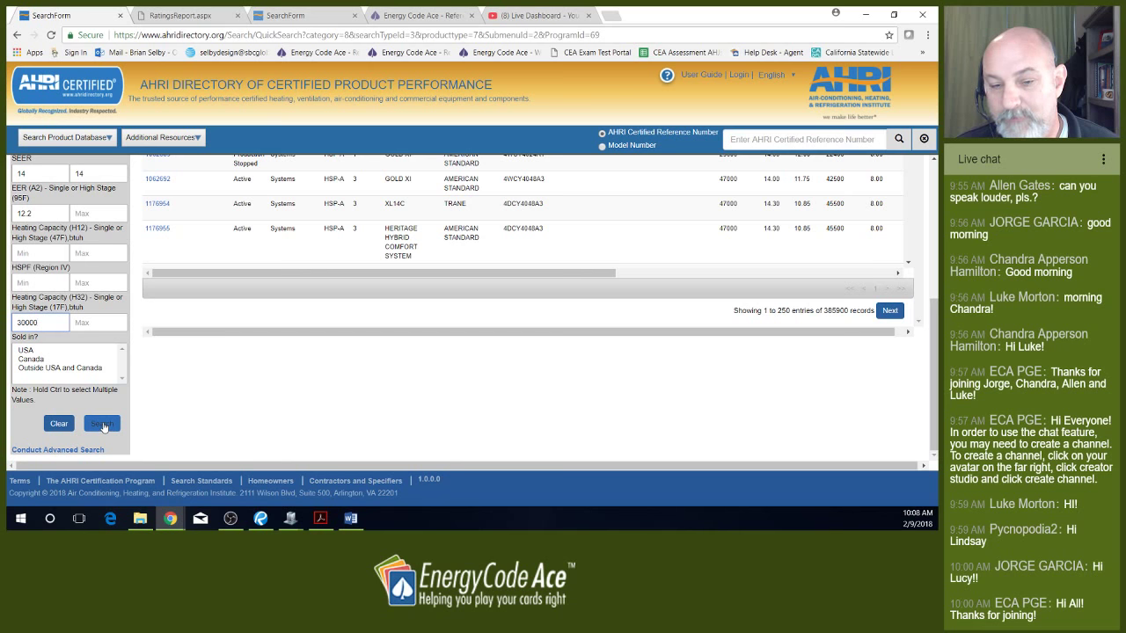
click(103, 424)
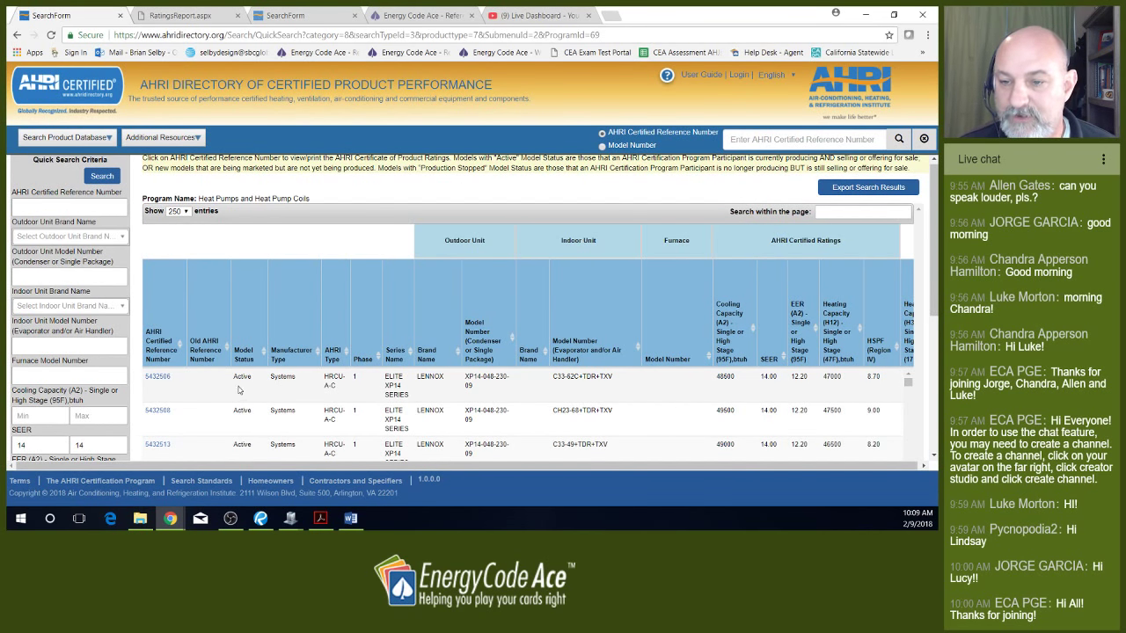
- Examine the cooling capacity, EER, HSPF and 47F and 17F heating capacities of the matching heat pumps
scroll(257, 383, down, 1)
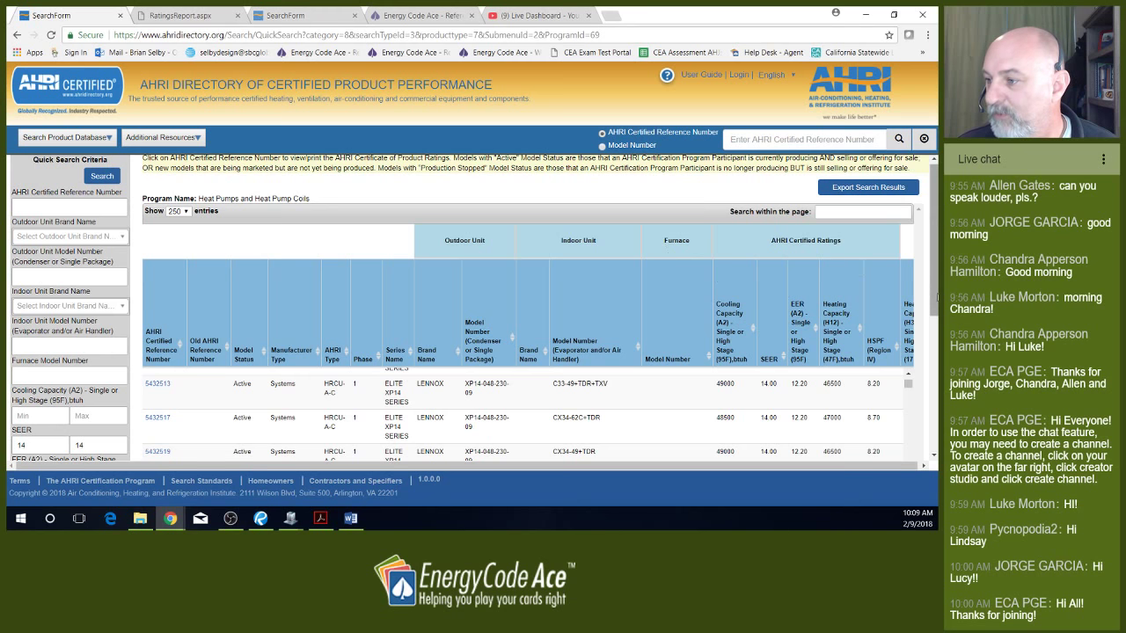
scroll(934, 336, down, 2)
scroll(933, 335, down, 1)
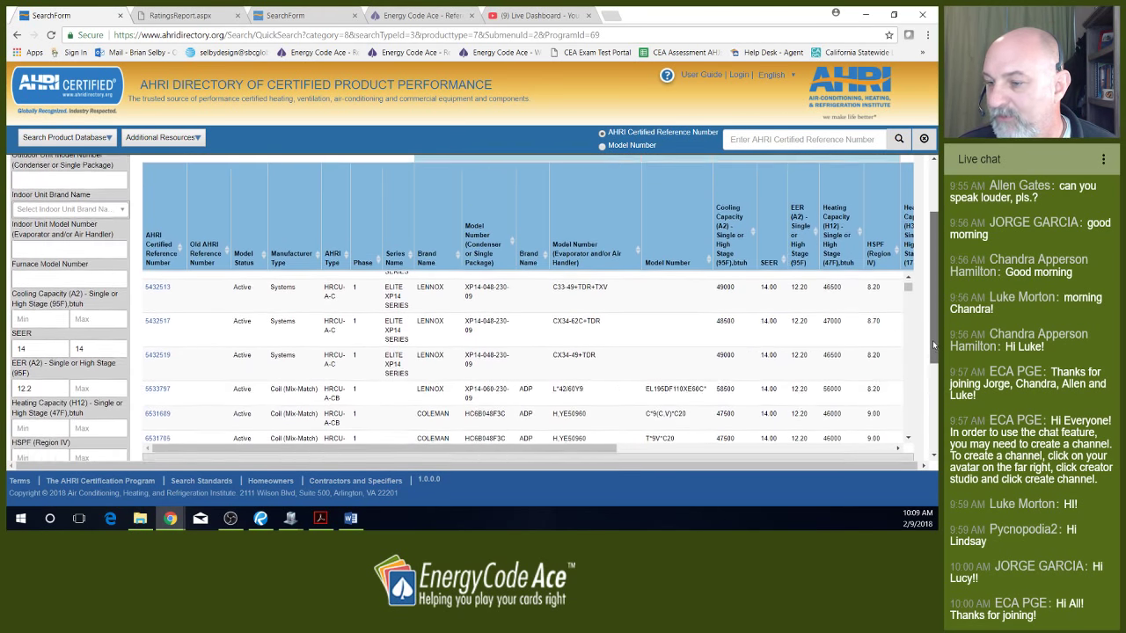
scroll(539, 357, down, 2)
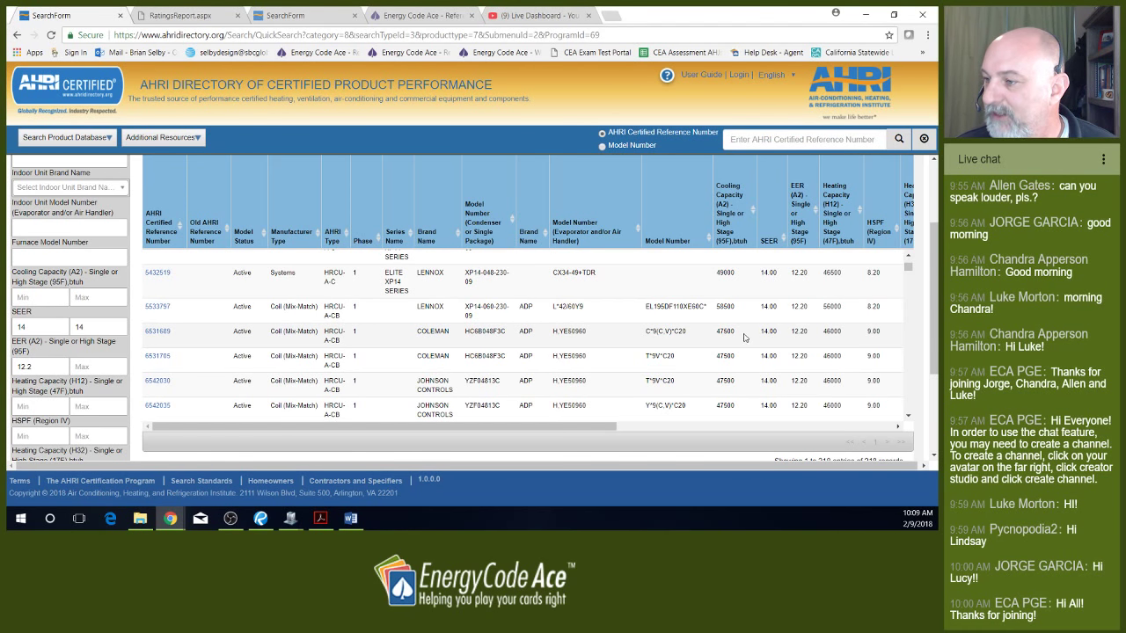
drag(613, 428, 688, 427)
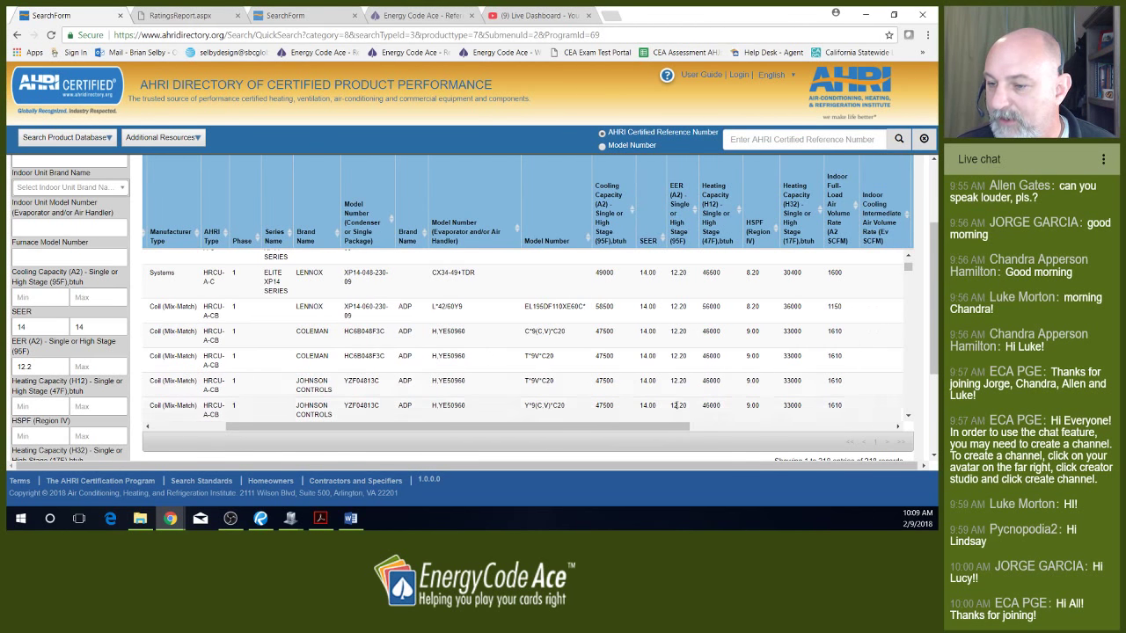
scroll(888, 427, down, 1)
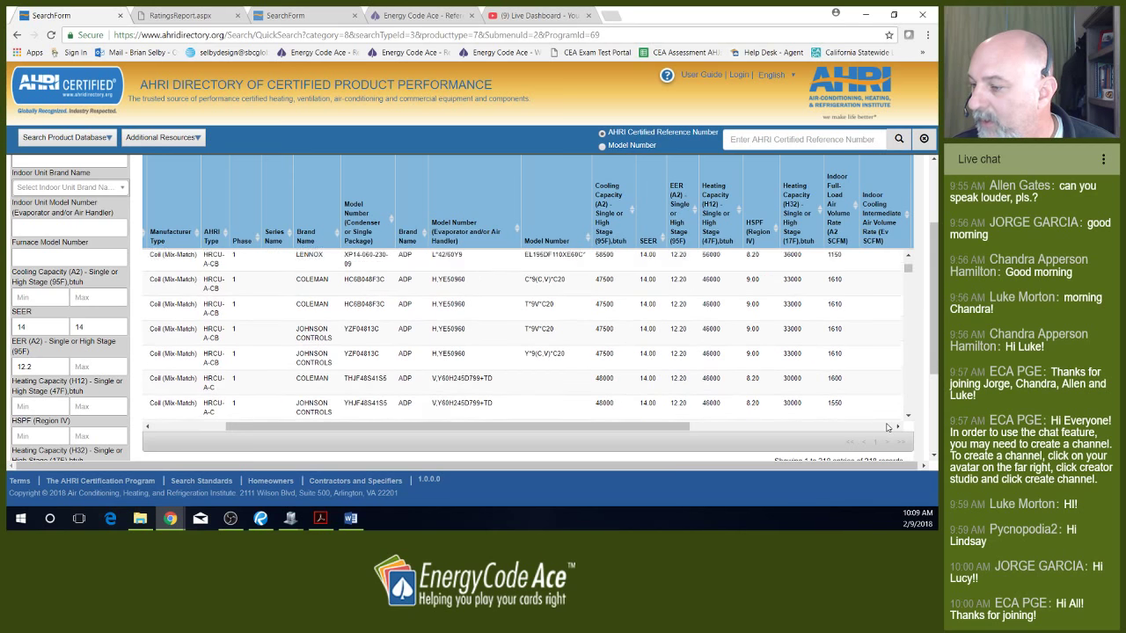
drag(934, 324, 936, 323)
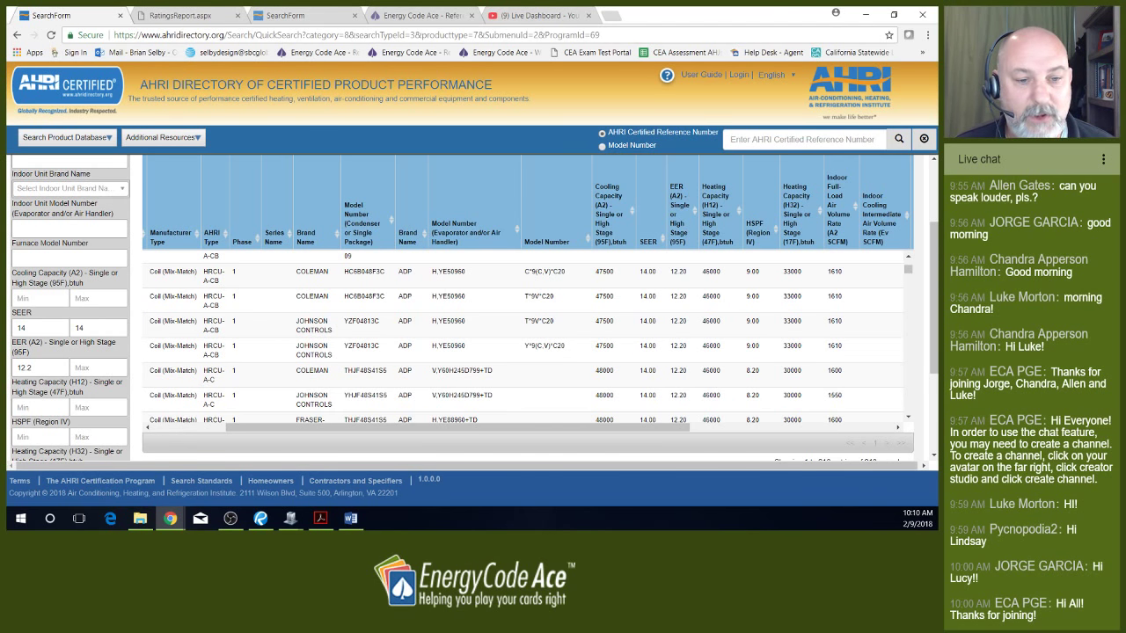
- Switch to EnergyPro and set the heat pump's output at 17F to 30000 Btu/hr and its heating efficiency to 8.2 HSPF
key(alt+Tab)
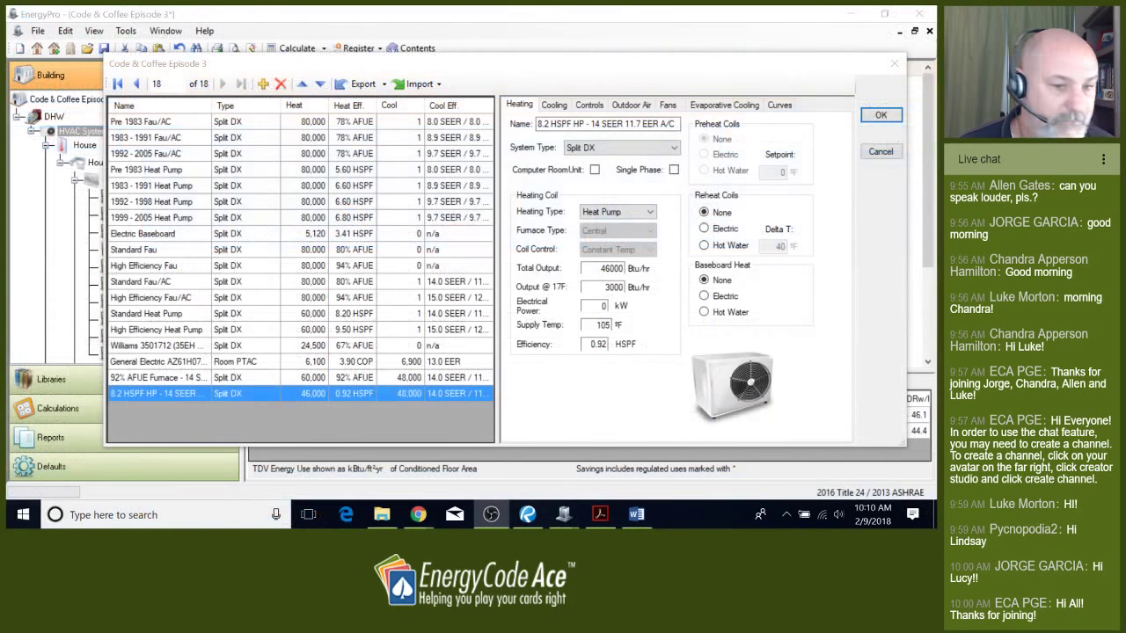
click(621, 287)
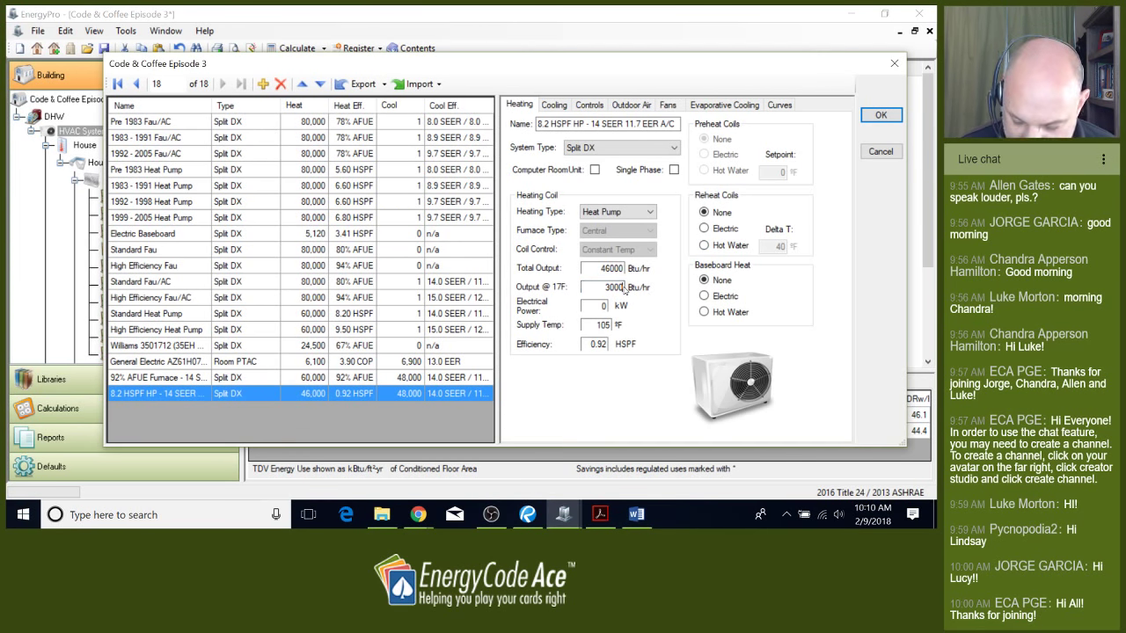
text(0)
drag(584, 344, 633, 349)
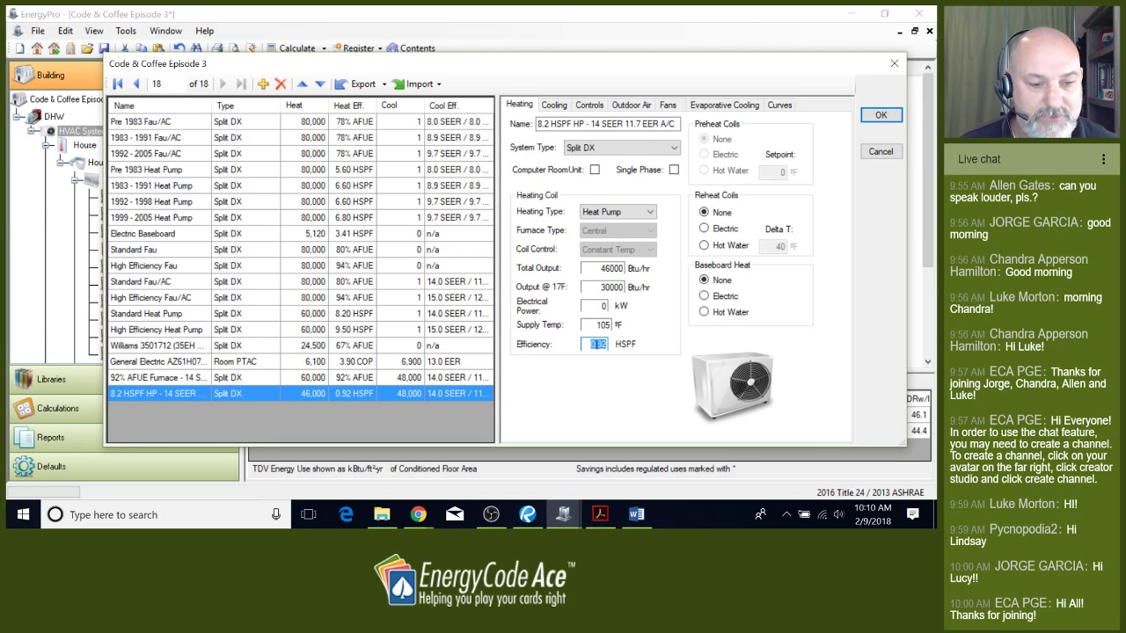
text(8.2)
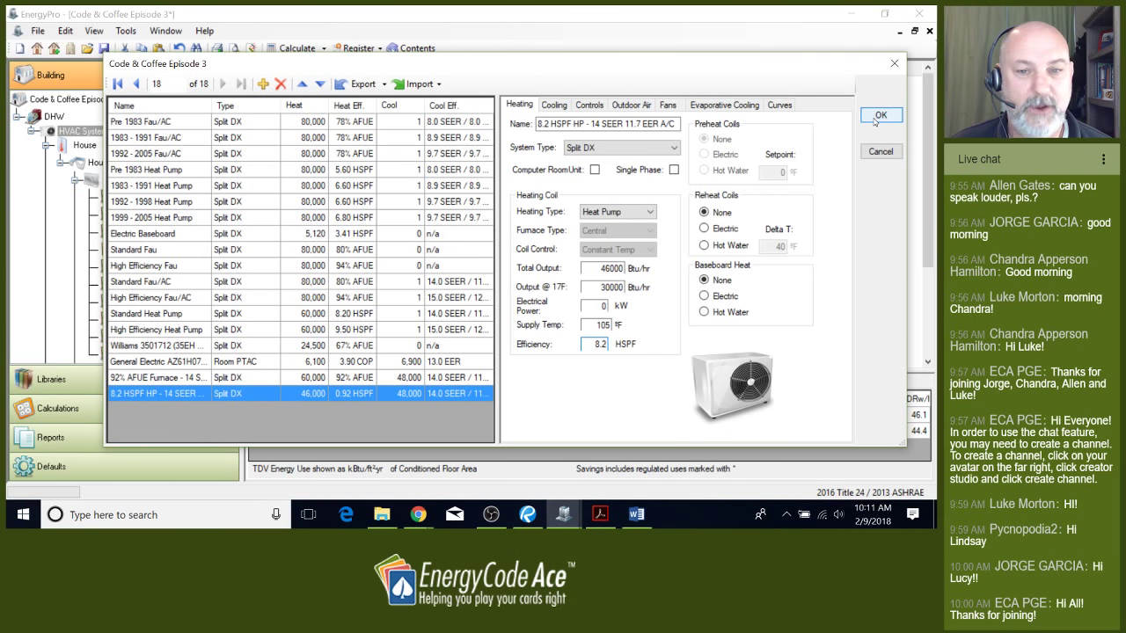
- Set the heat pump's cooling energy efficiency ratio to 12.2 EER and accept the library system for the HVAC System
click(560, 107)
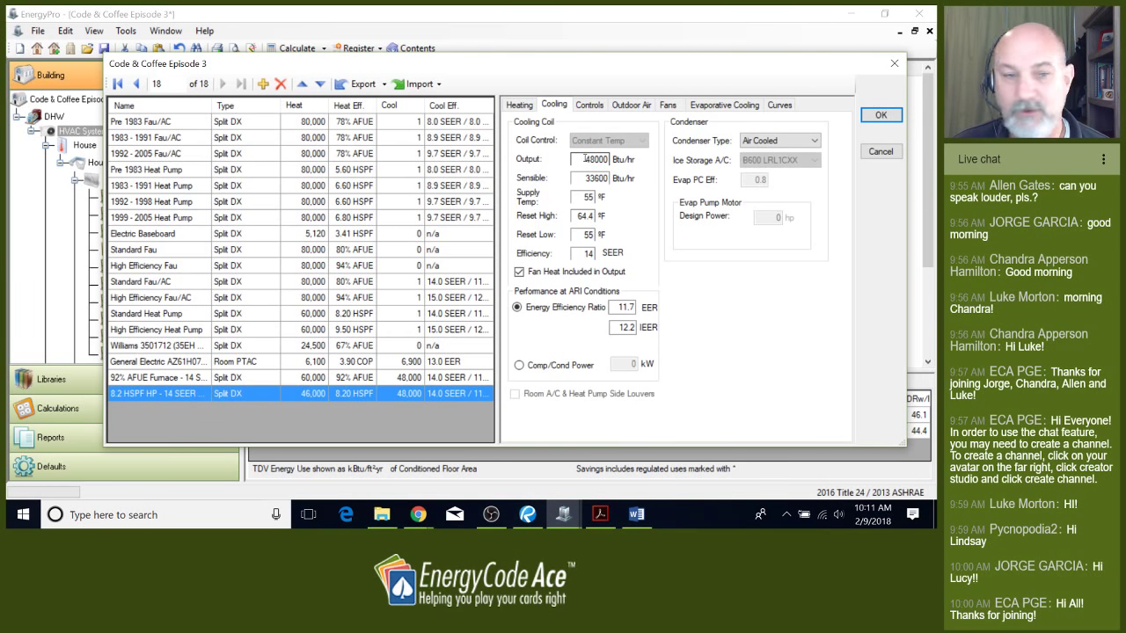
drag(586, 178, 622, 181)
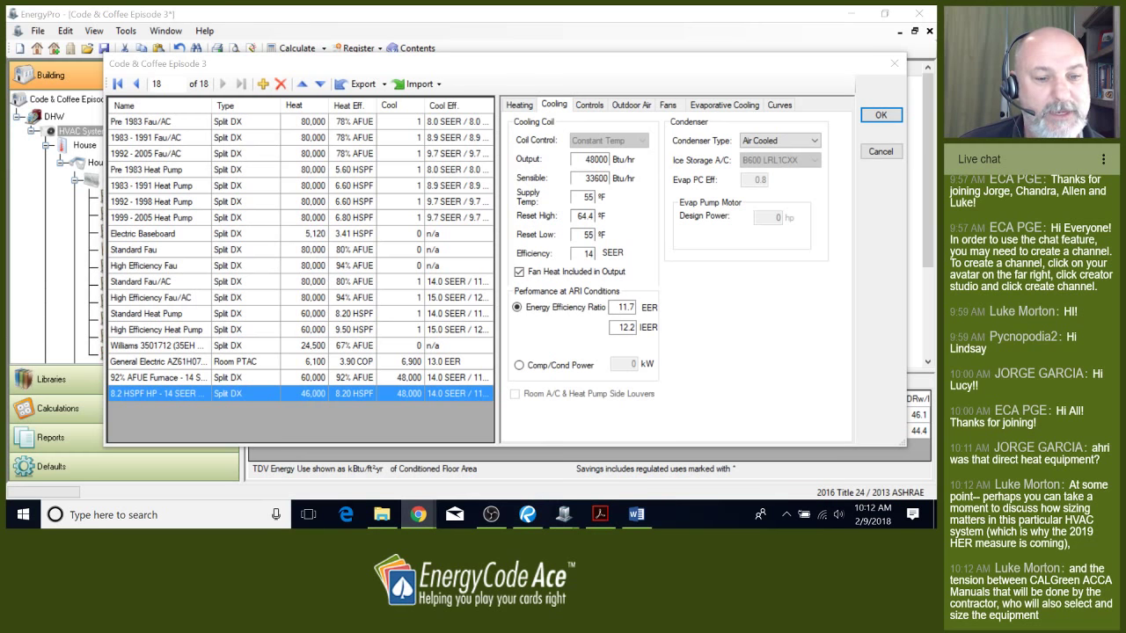
click(627, 62)
drag(627, 62, 649, 76)
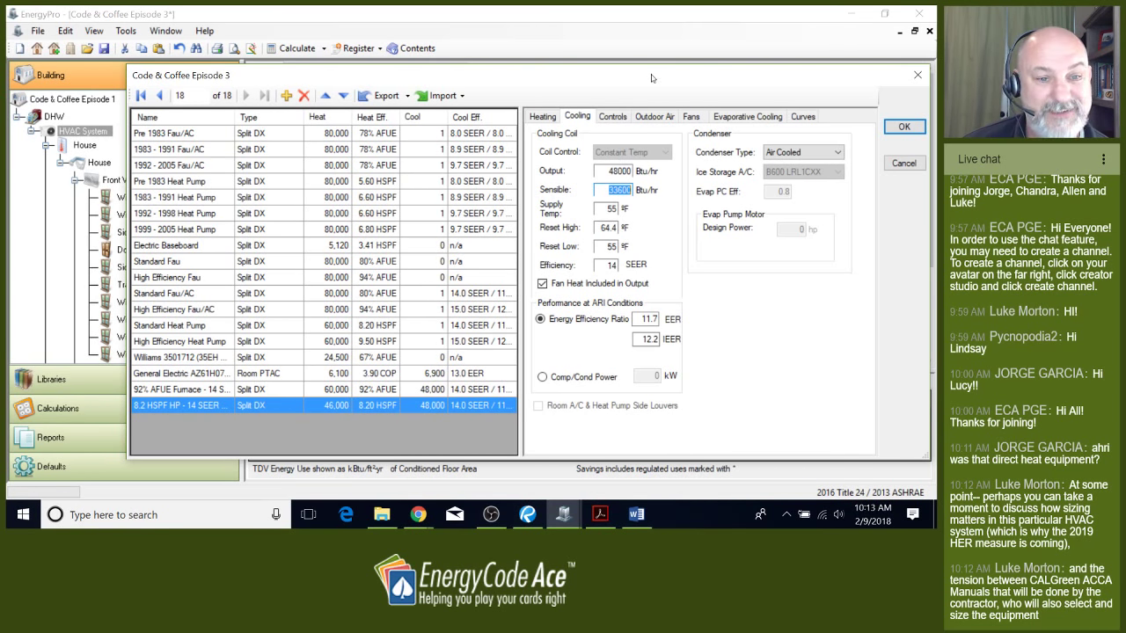
click(607, 190)
drag(606, 190, 633, 190)
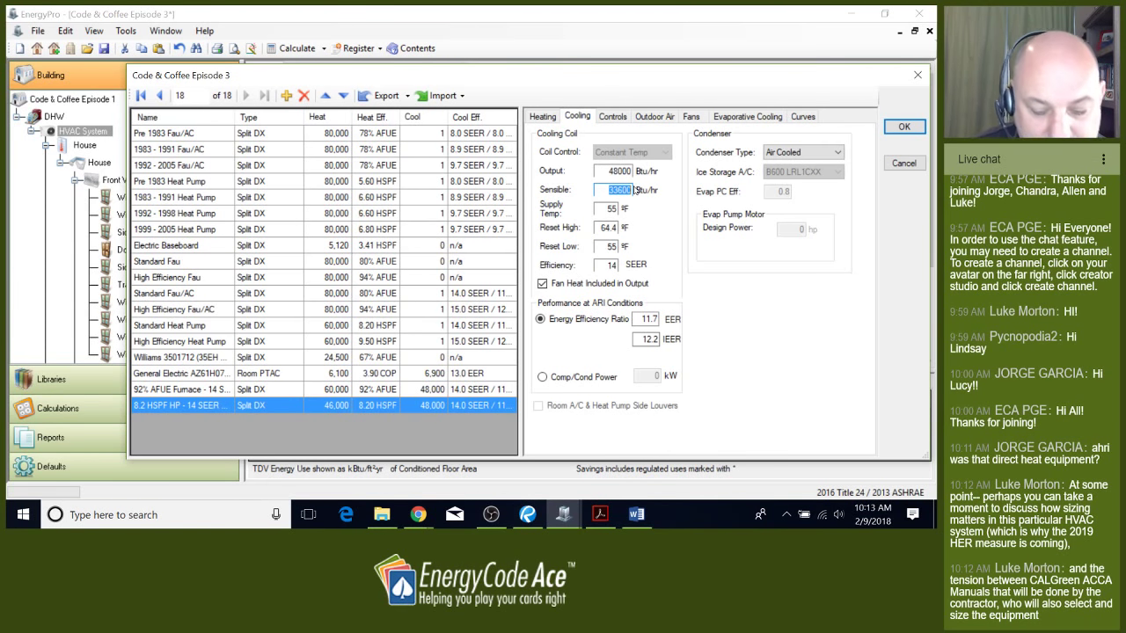
click(613, 266)
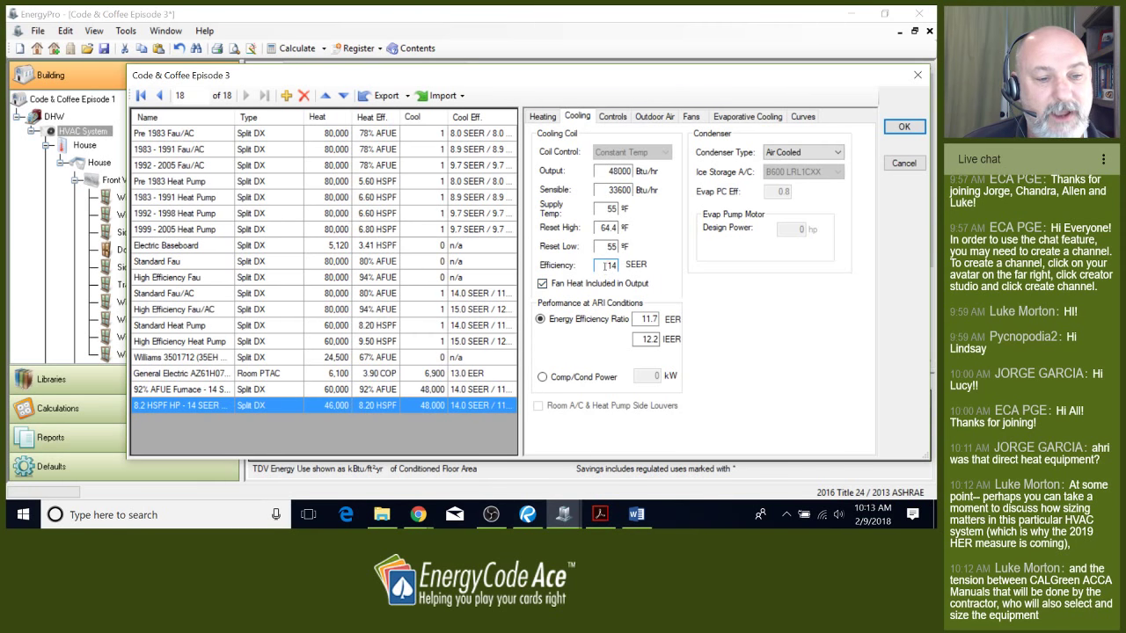
double_click(640, 318)
text(12)
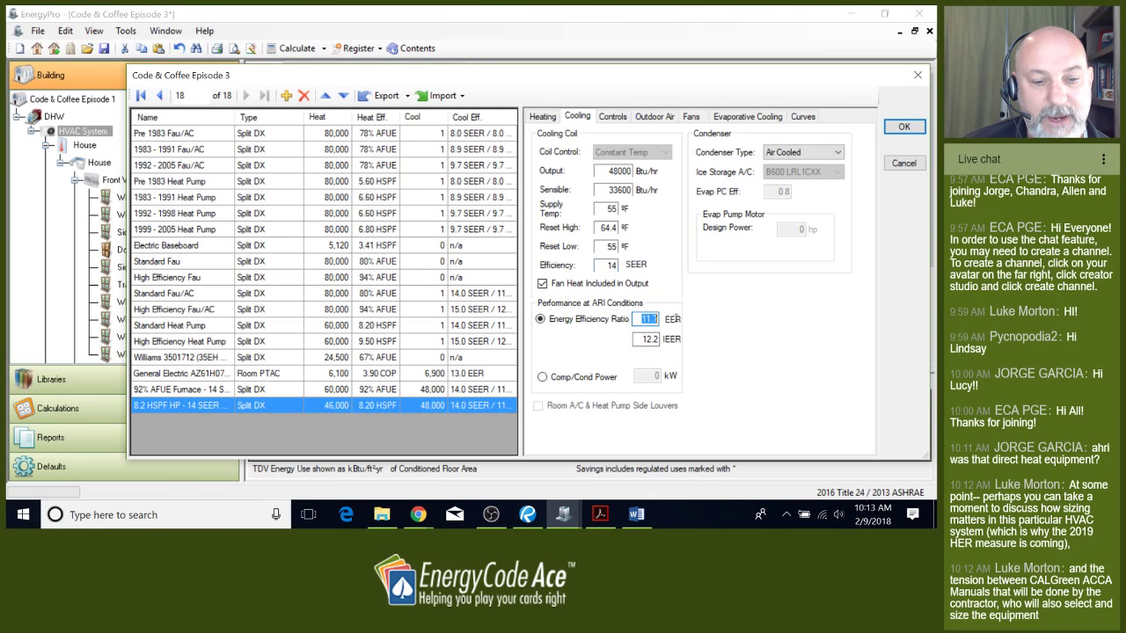
text(.2)
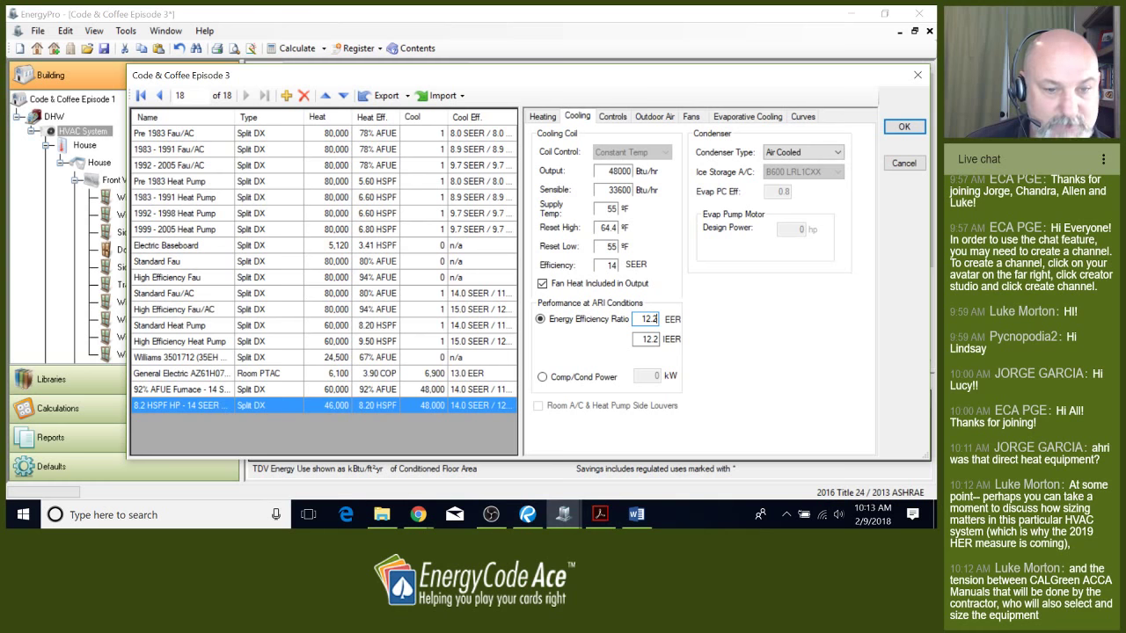
click(904, 128)
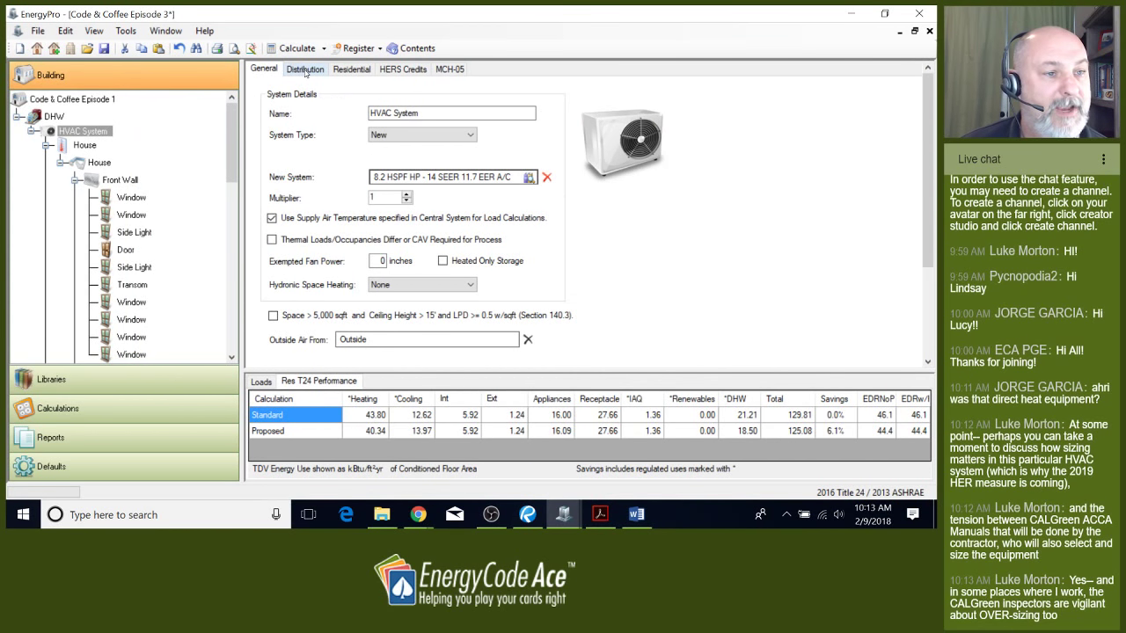
- Review the HVAC System's residential settings and HERS credits, and return to its general settings
click(348, 70)
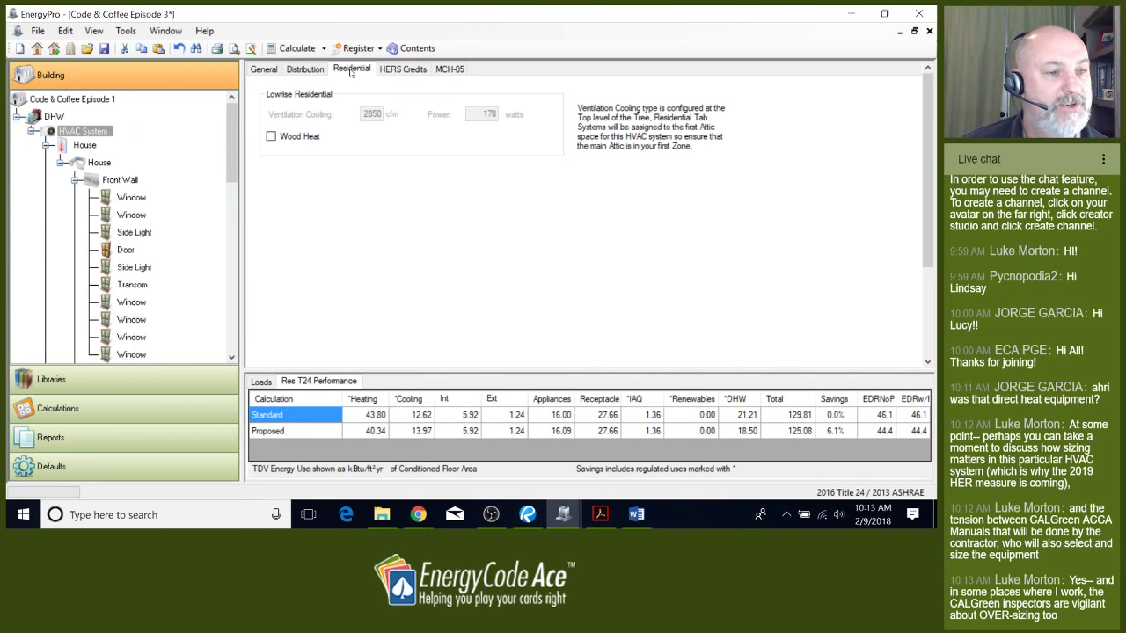
click(390, 70)
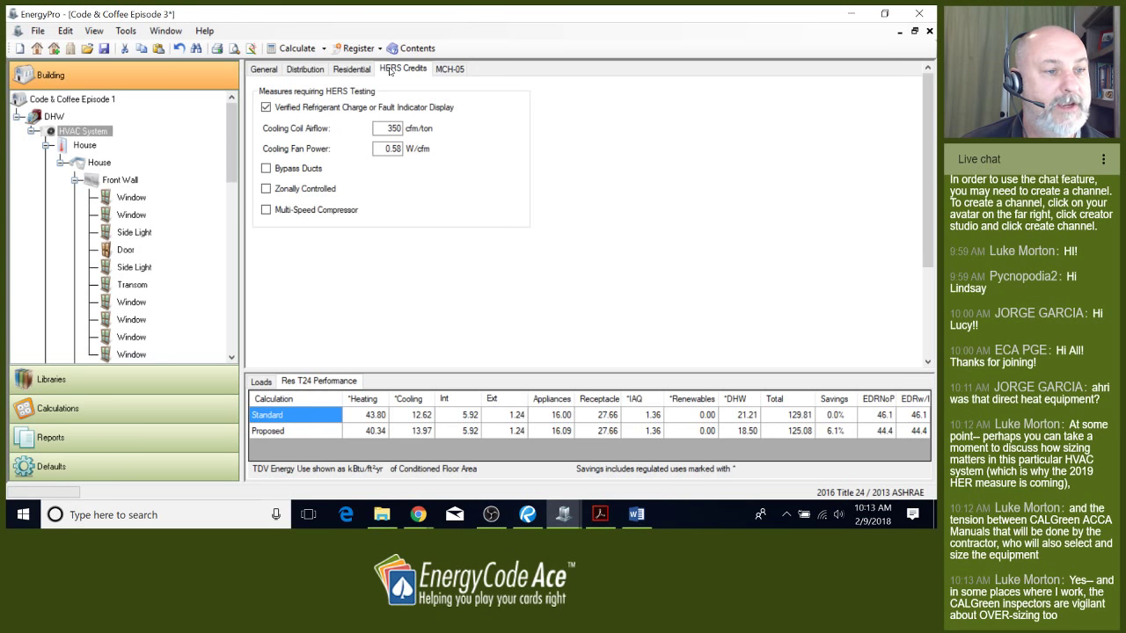
click(264, 71)
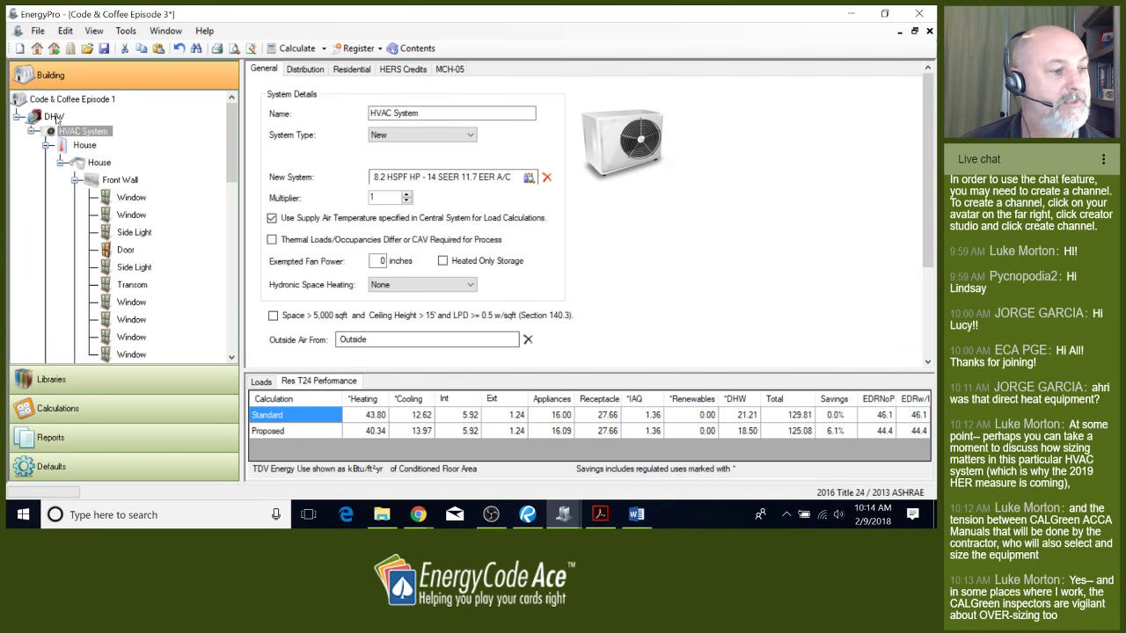
- Open the water heater library from the DHW system's domestic hot water settings and duplicate the Noritz America Corp. NRC711-DV-LP entry
click(54, 115)
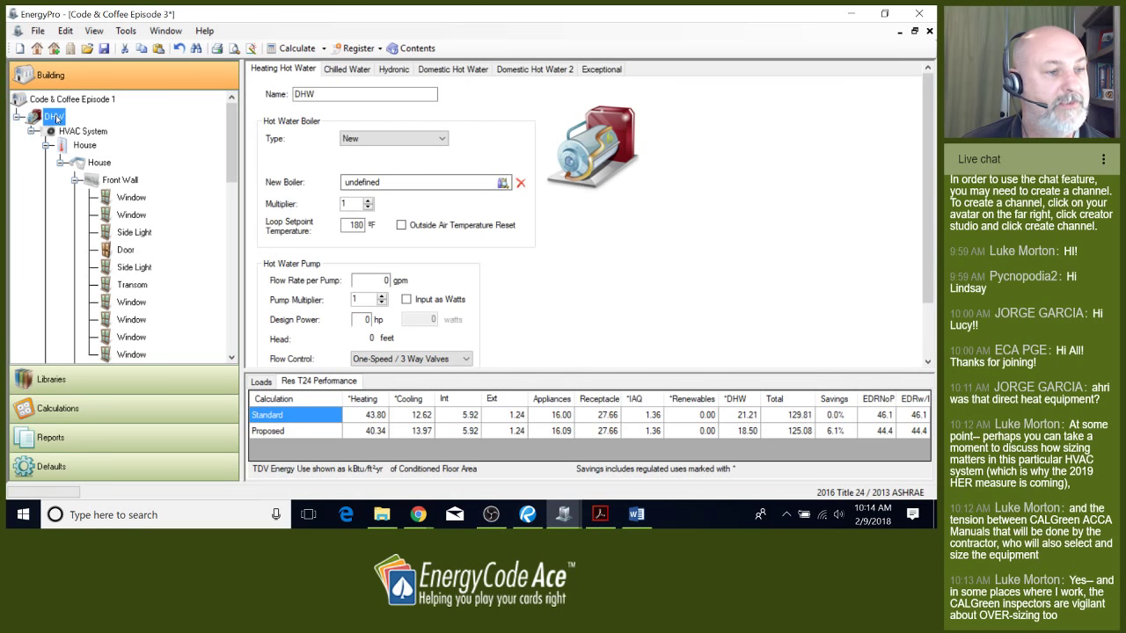
click(456, 69)
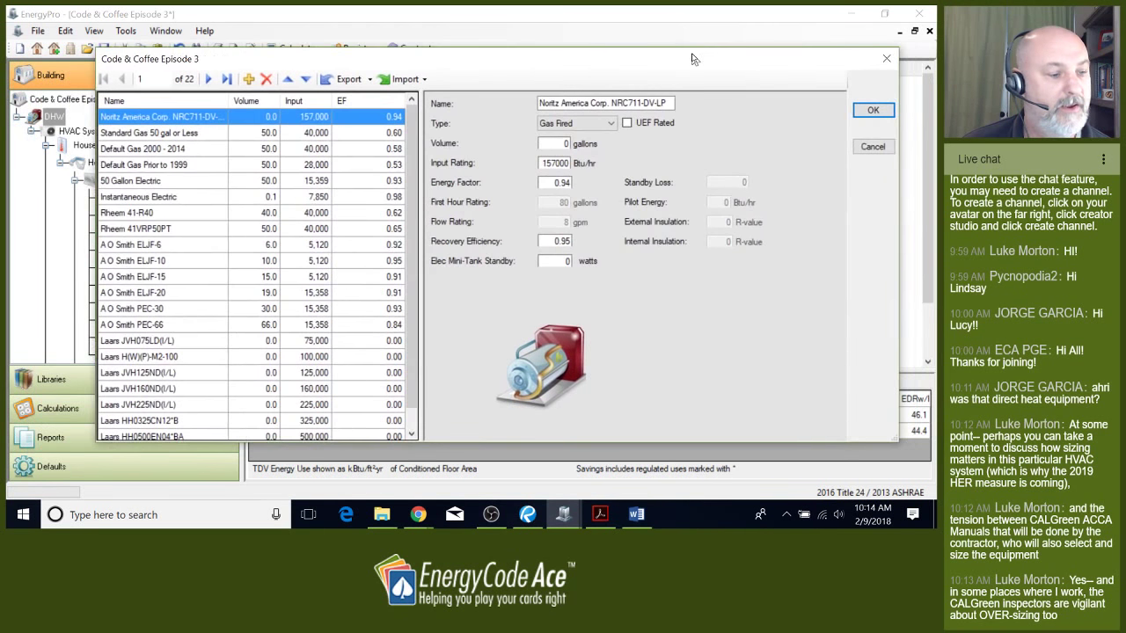
click(247, 79)
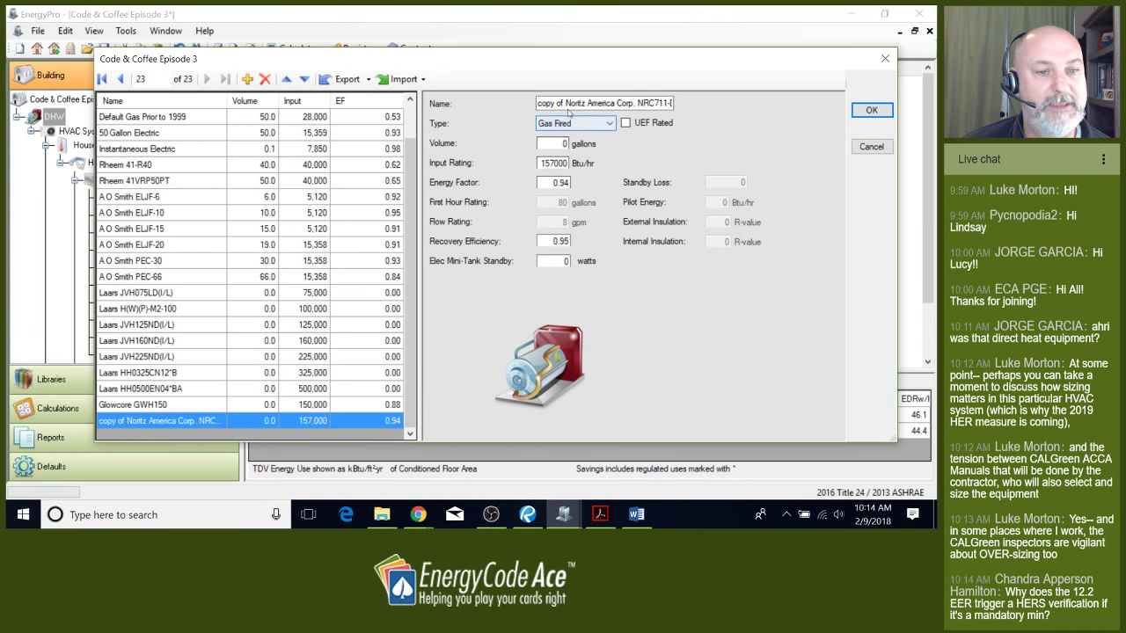
- Rename the duplicated water heater entry as NEEA HPWH
drag(540, 104, 702, 107)
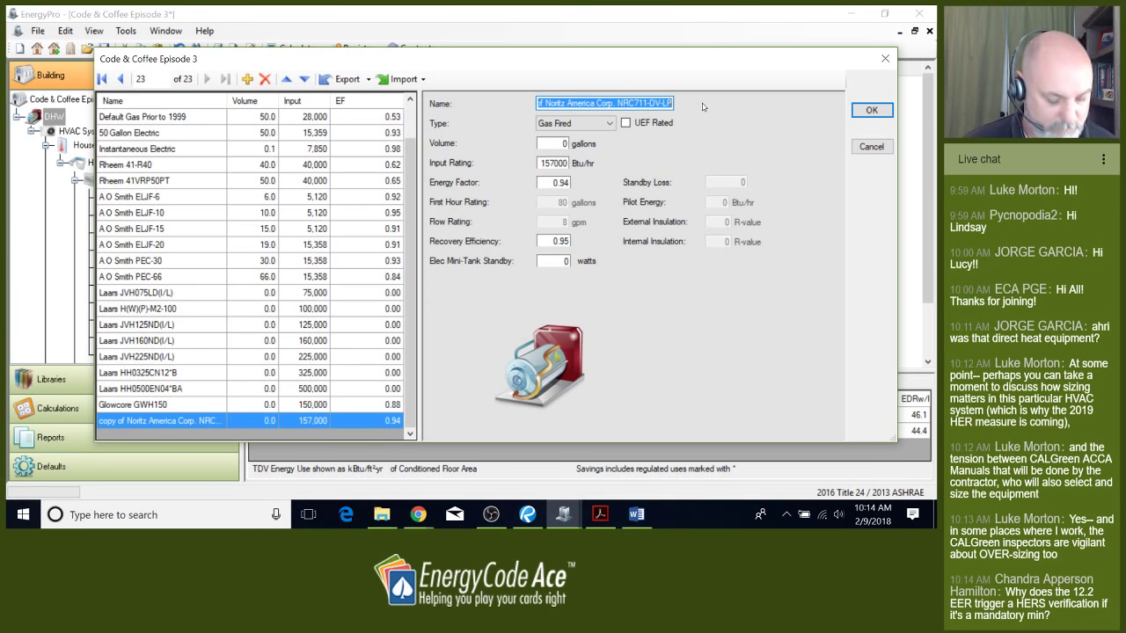
text(NEEA )
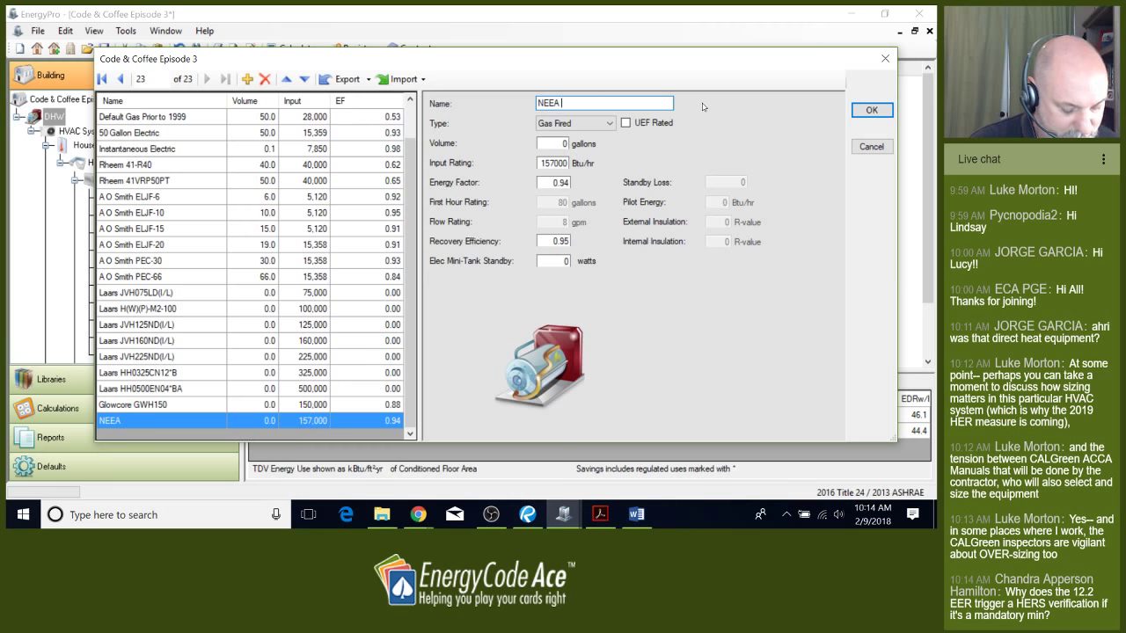
text(HP)
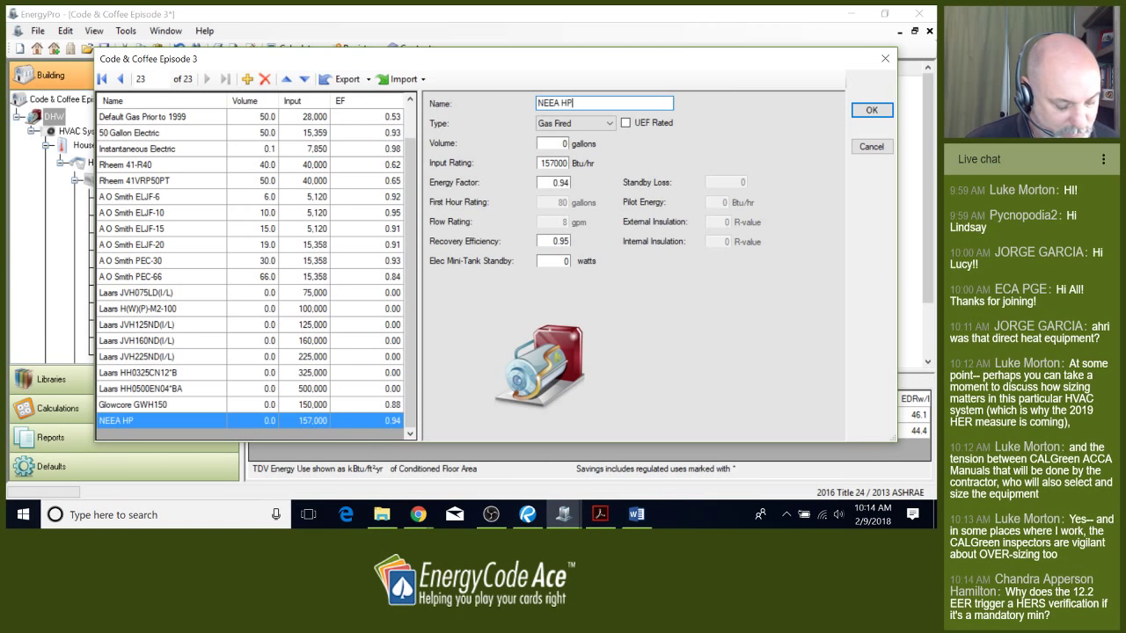
text(W)
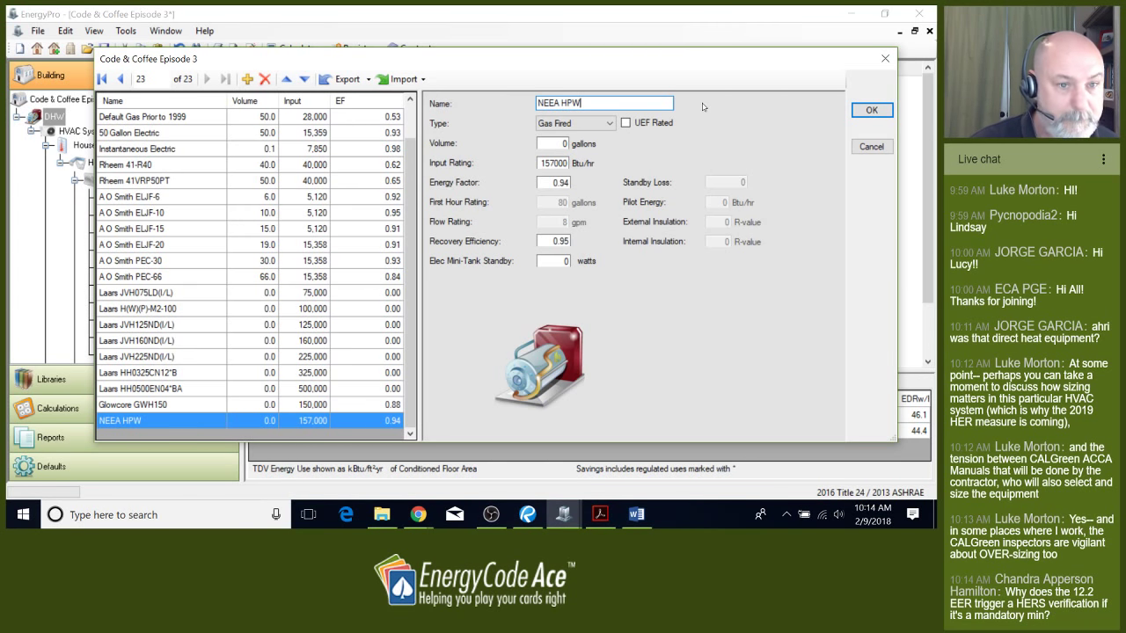
text(H)
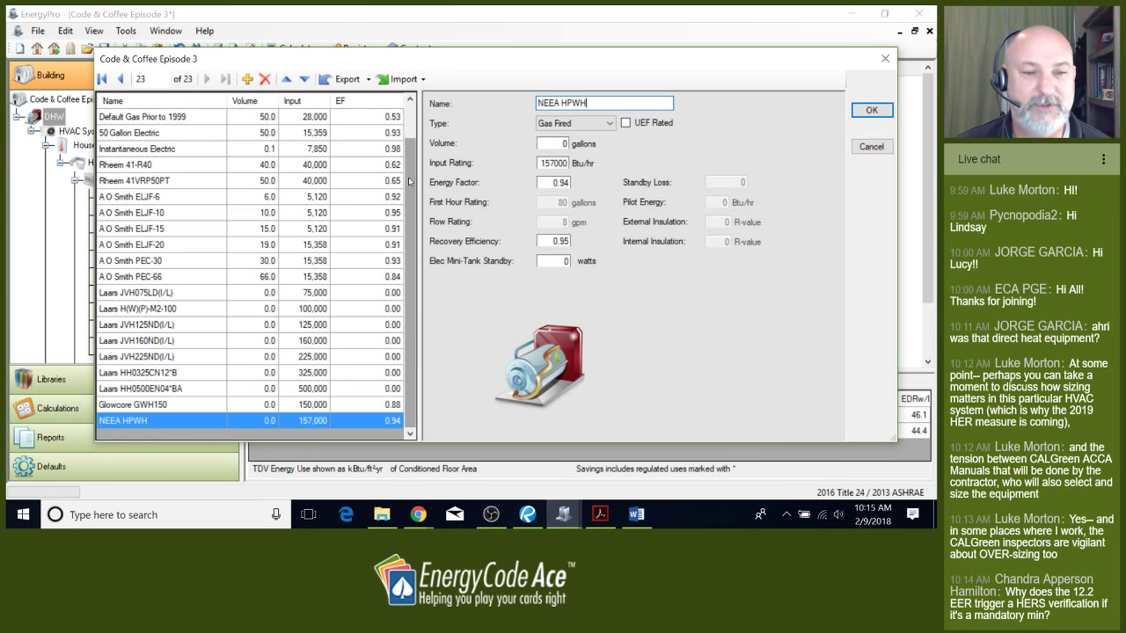
- Set the NEEA HPWH entry's type to Electric Res and accept it for the DHW system
click(609, 123)
click(595, 145)
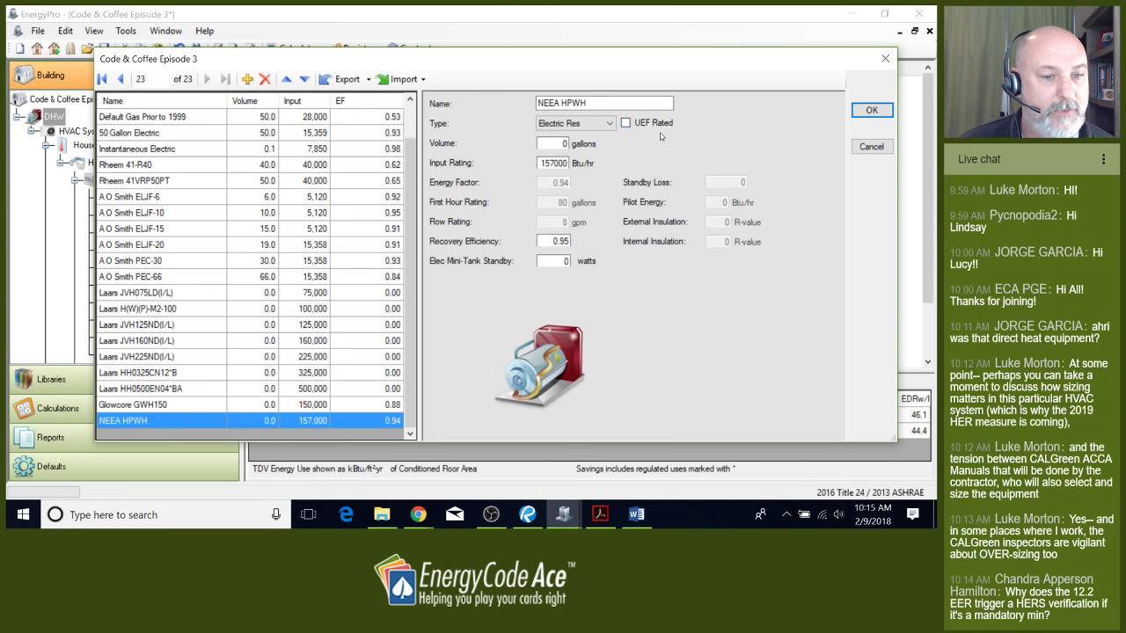
click(870, 110)
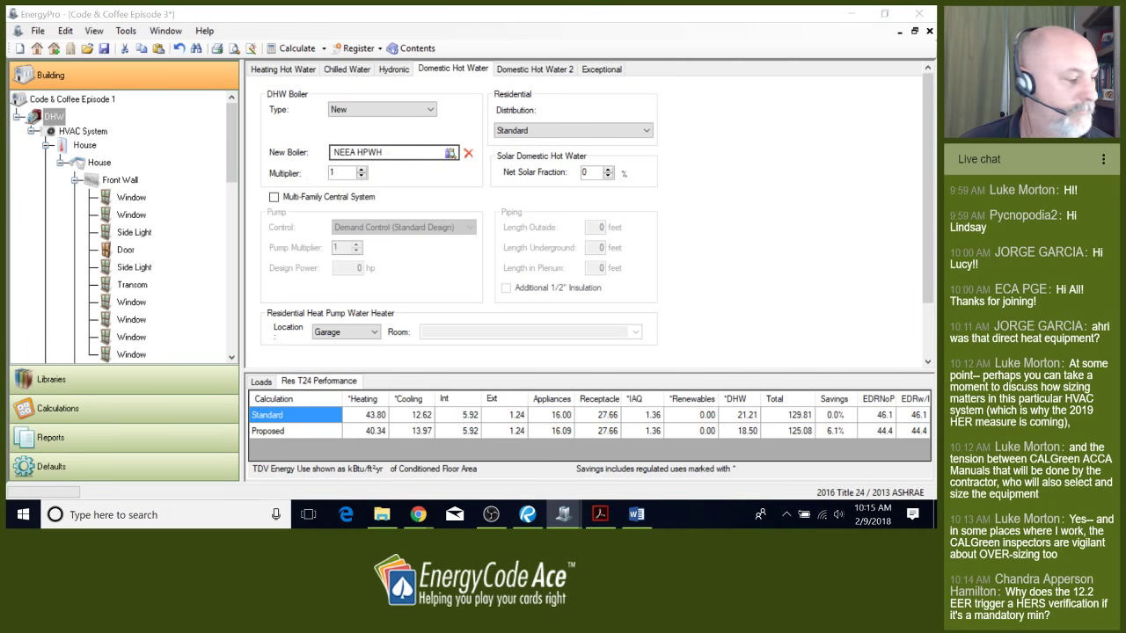
- Reopen the NEEA HPWH library entry, set its type to Heat Pump, and mark it as a NEEA Rated Heat Pump
click(449, 152)
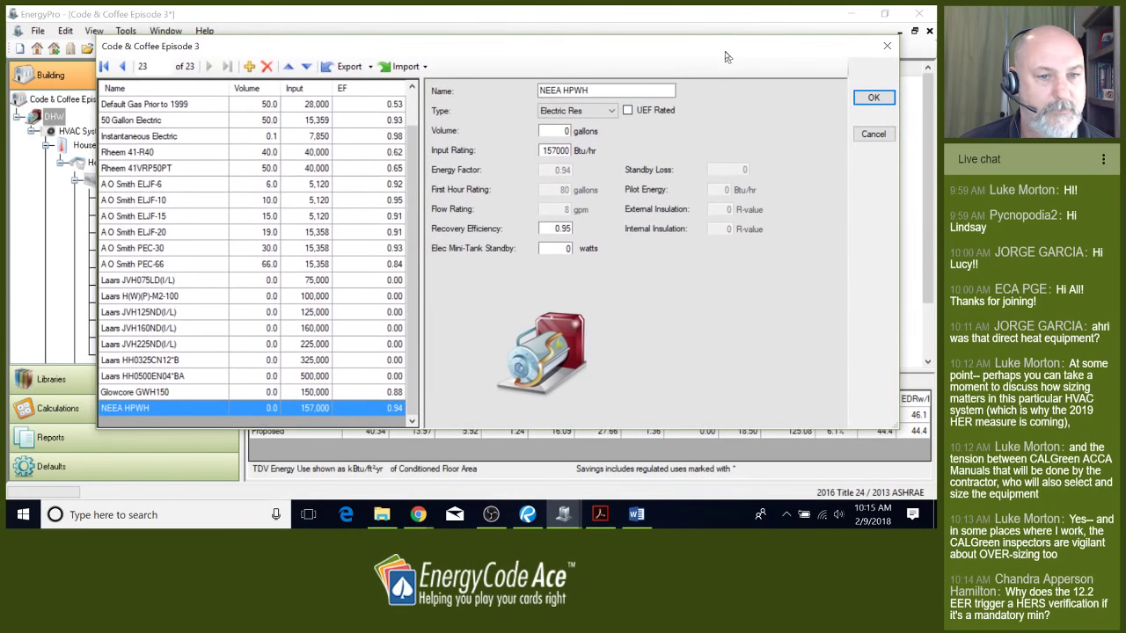
click(611, 111)
click(586, 146)
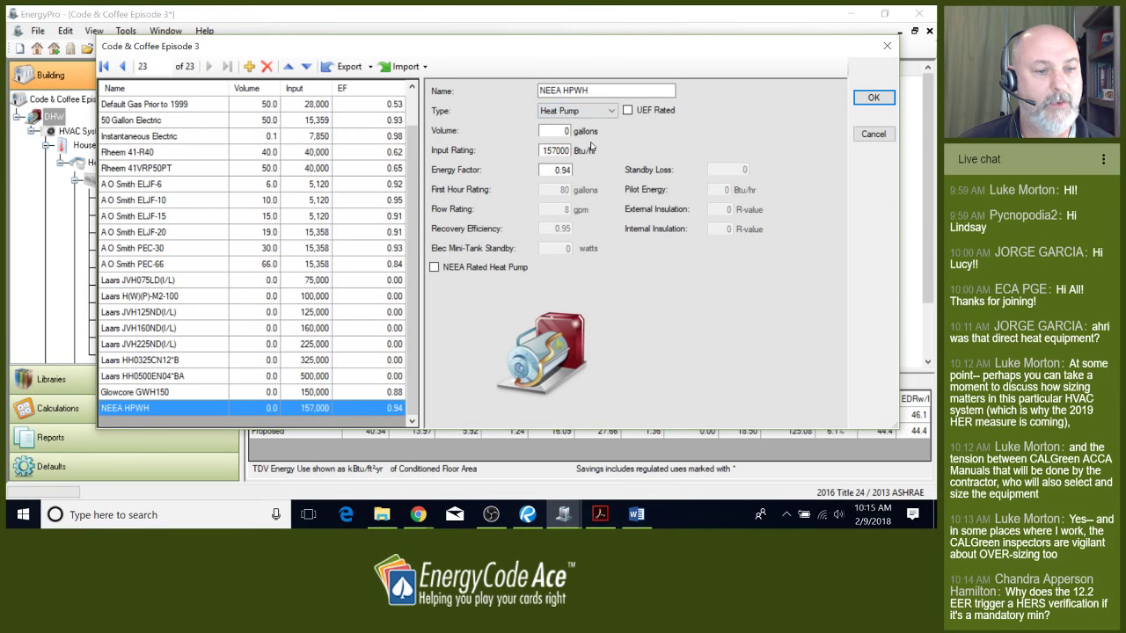
click(433, 267)
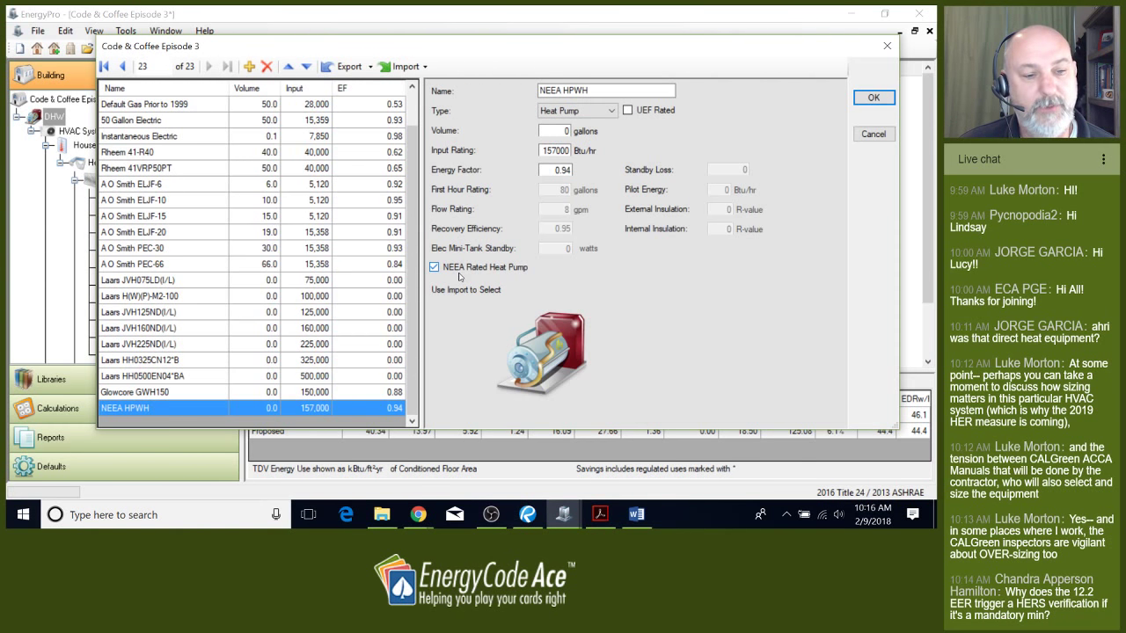
- Import the State HPX 50 DHPT 120 (50 gal) heat pump water heater into the library entry
click(403, 67)
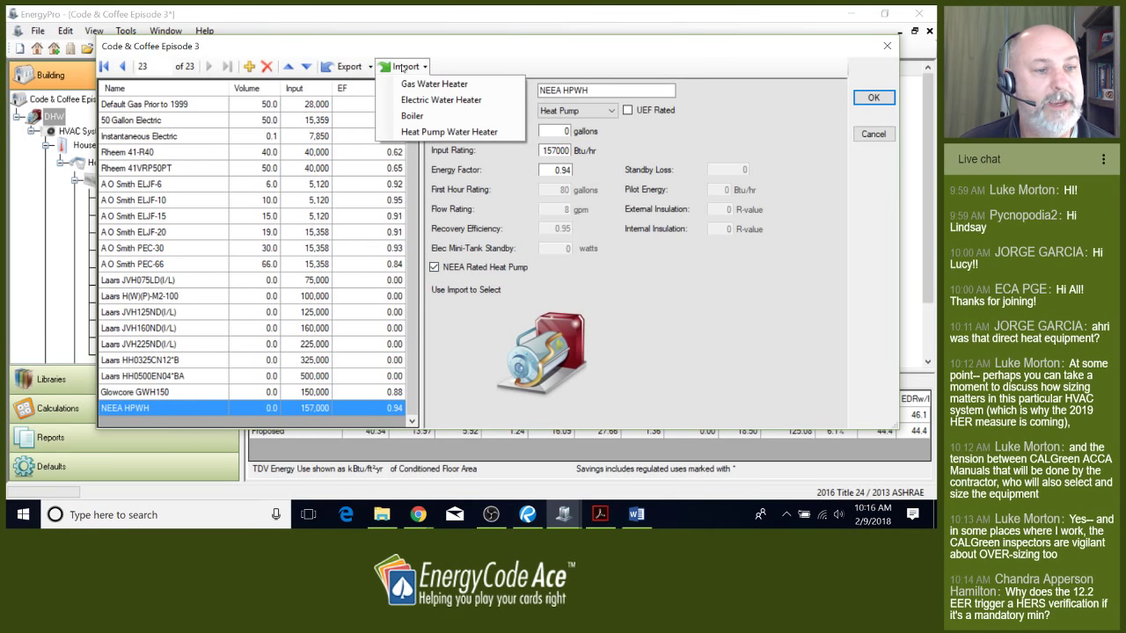
click(451, 133)
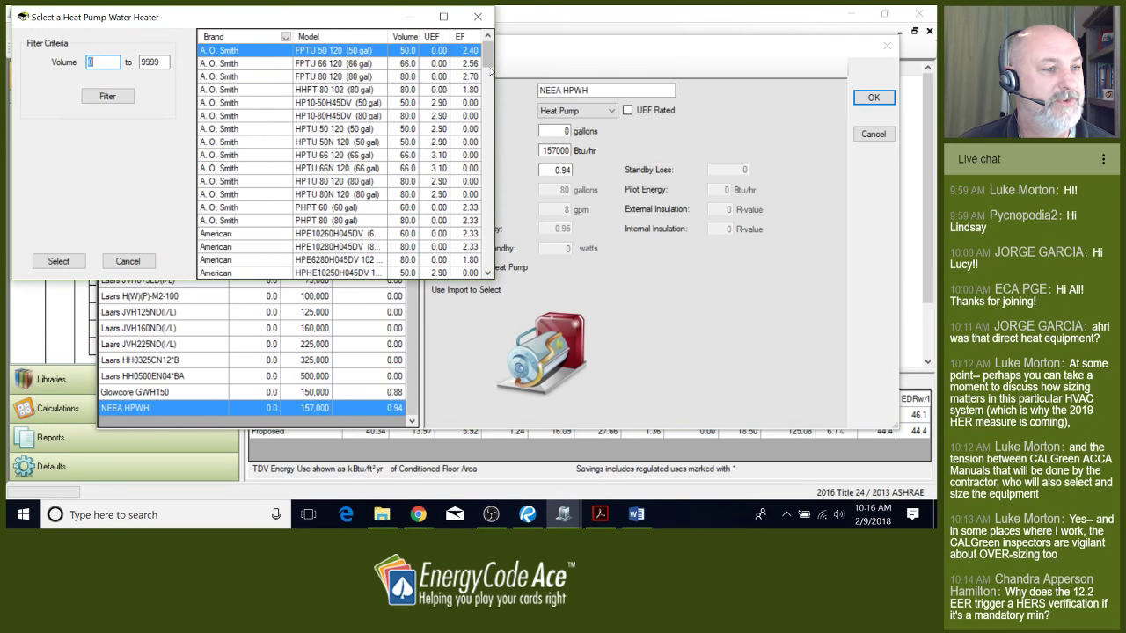
drag(376, 15, 493, 121)
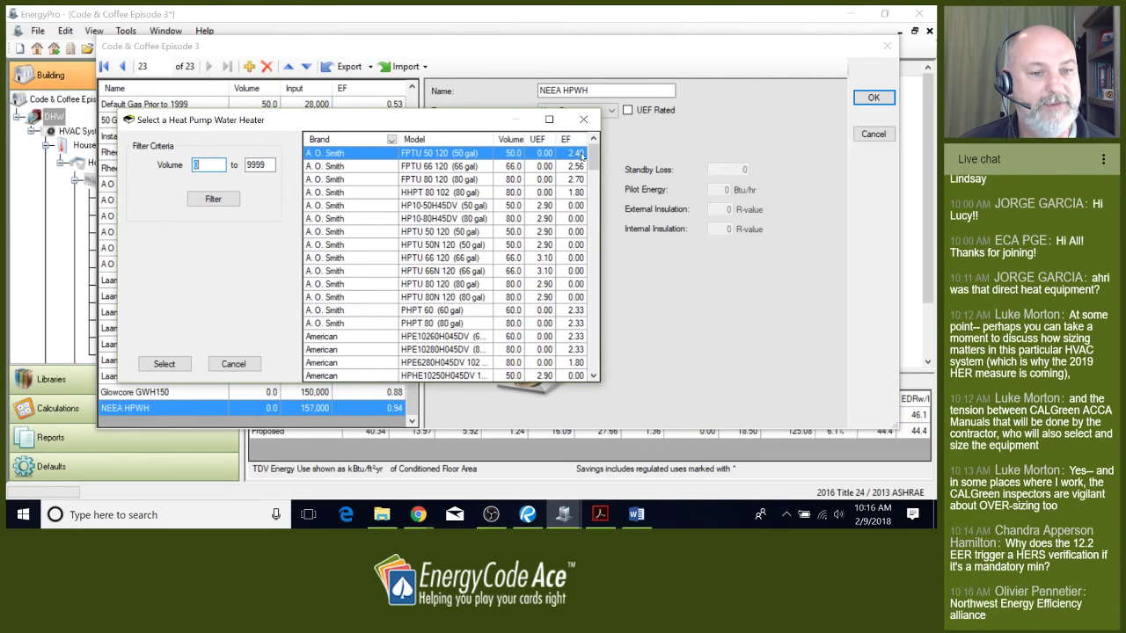
drag(594, 156, 606, 236)
drag(605, 256, 595, 322)
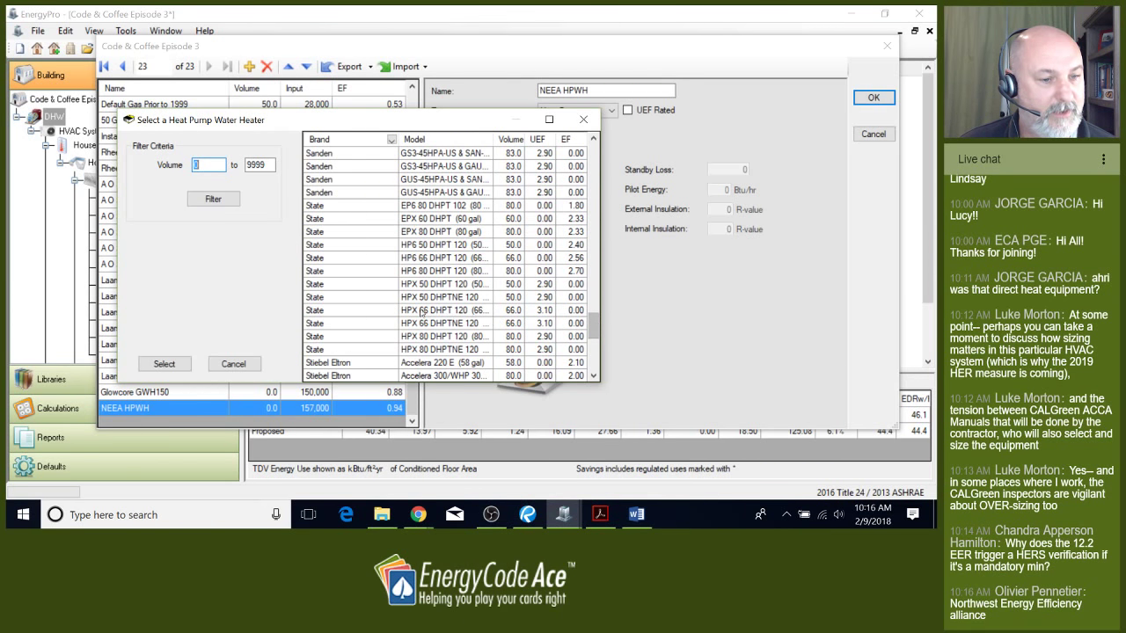
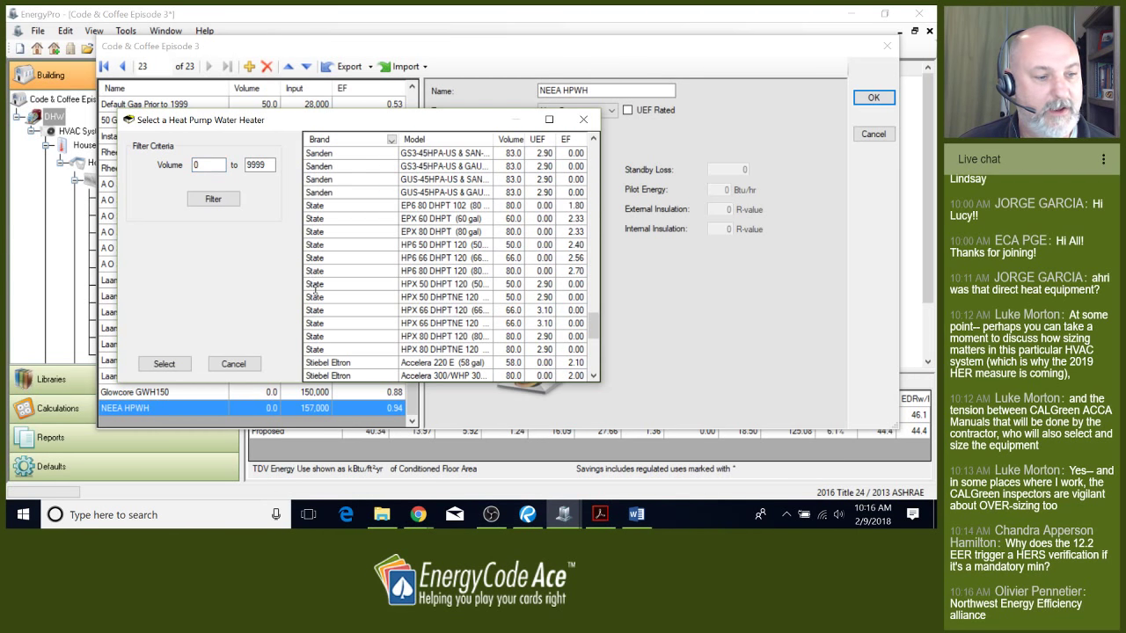
click(319, 286)
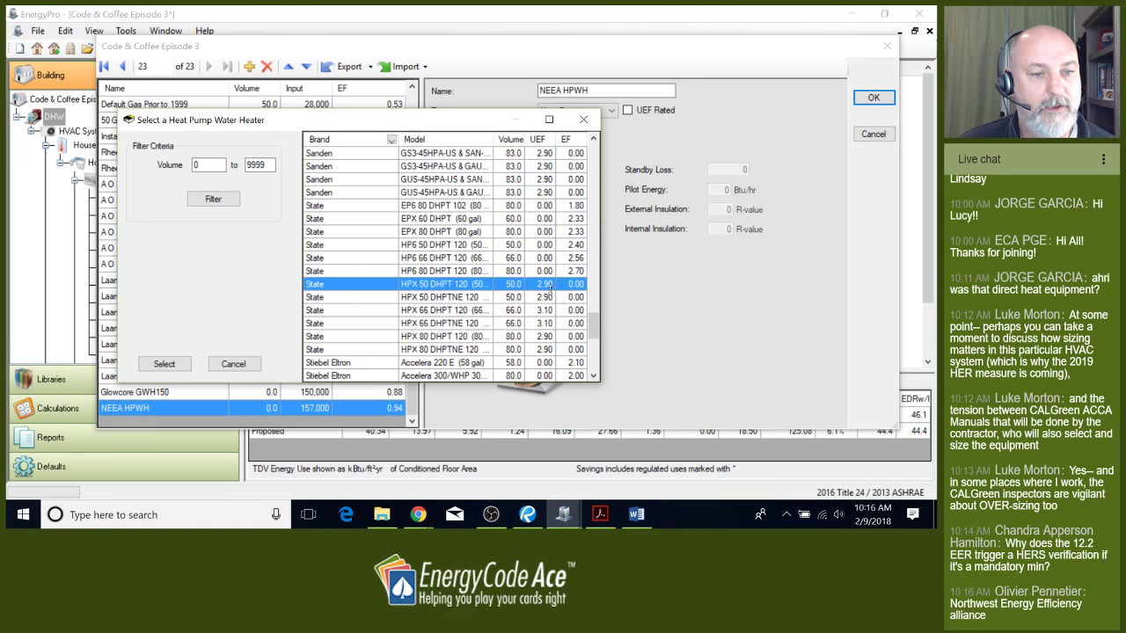
drag(598, 381, 719, 403)
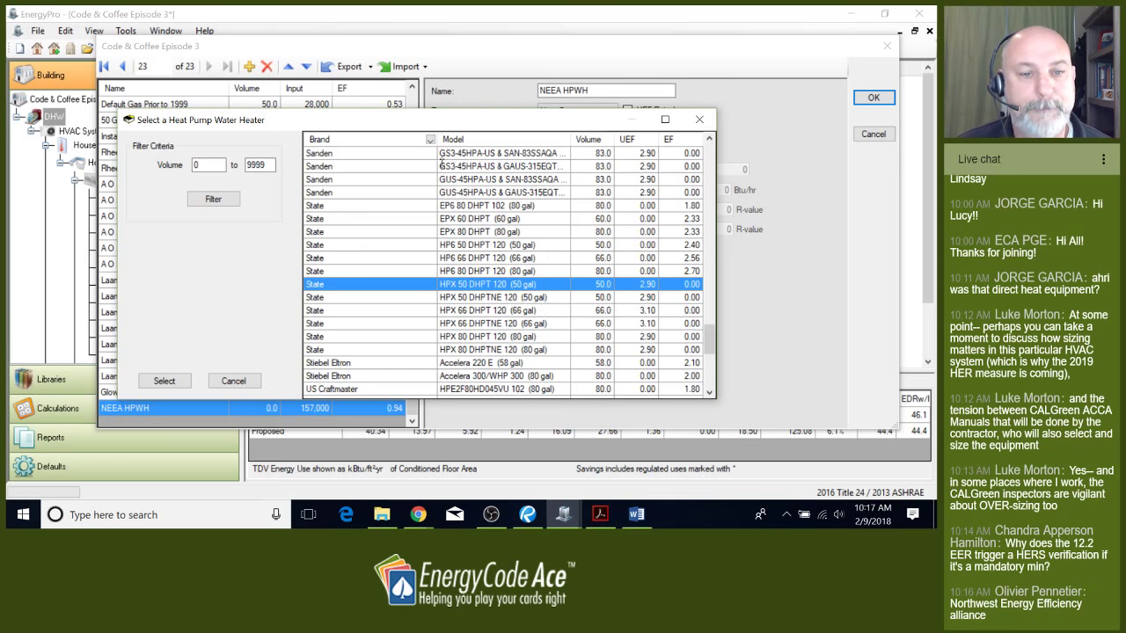
click(165, 381)
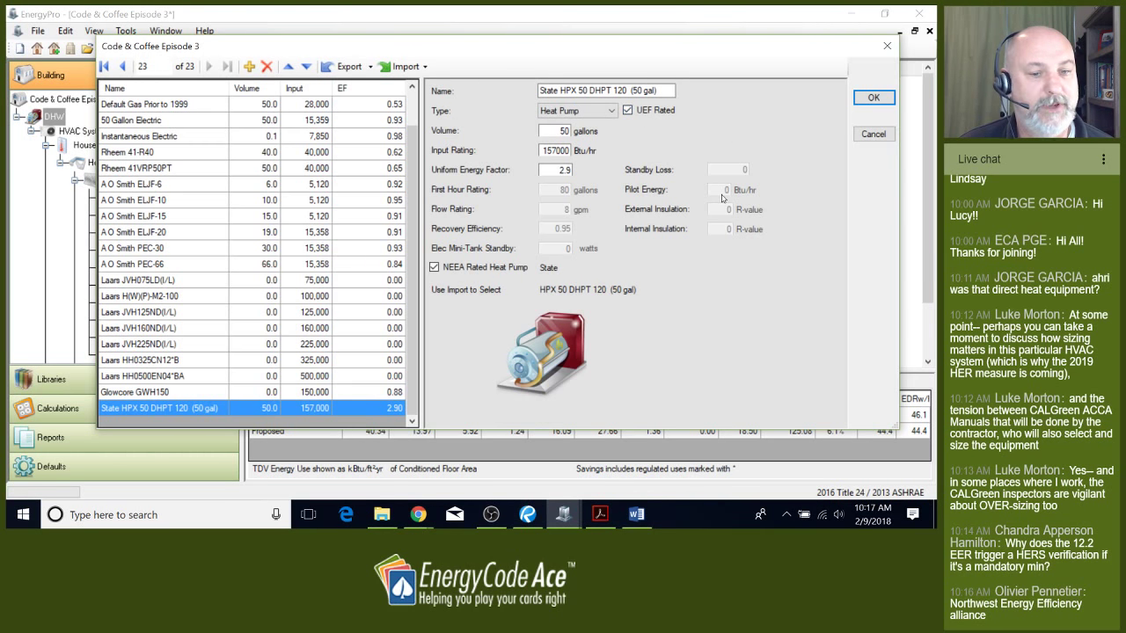
- Accept the State water heater as the DHW system's boiler and set the residential distribution to Compact (HERS)
click(875, 99)
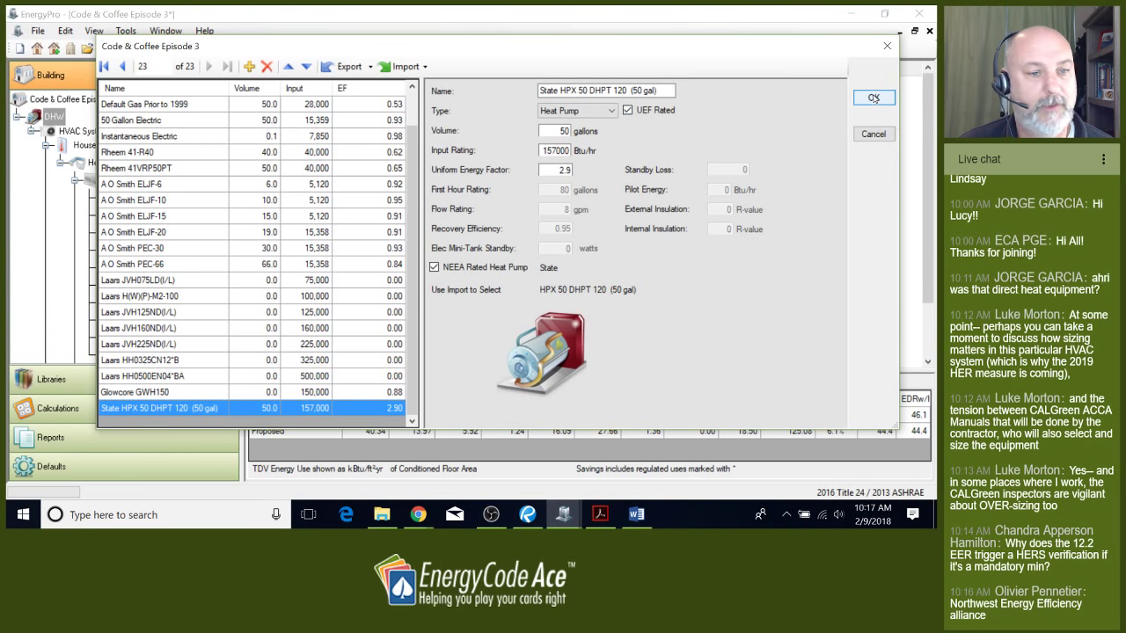
click(873, 99)
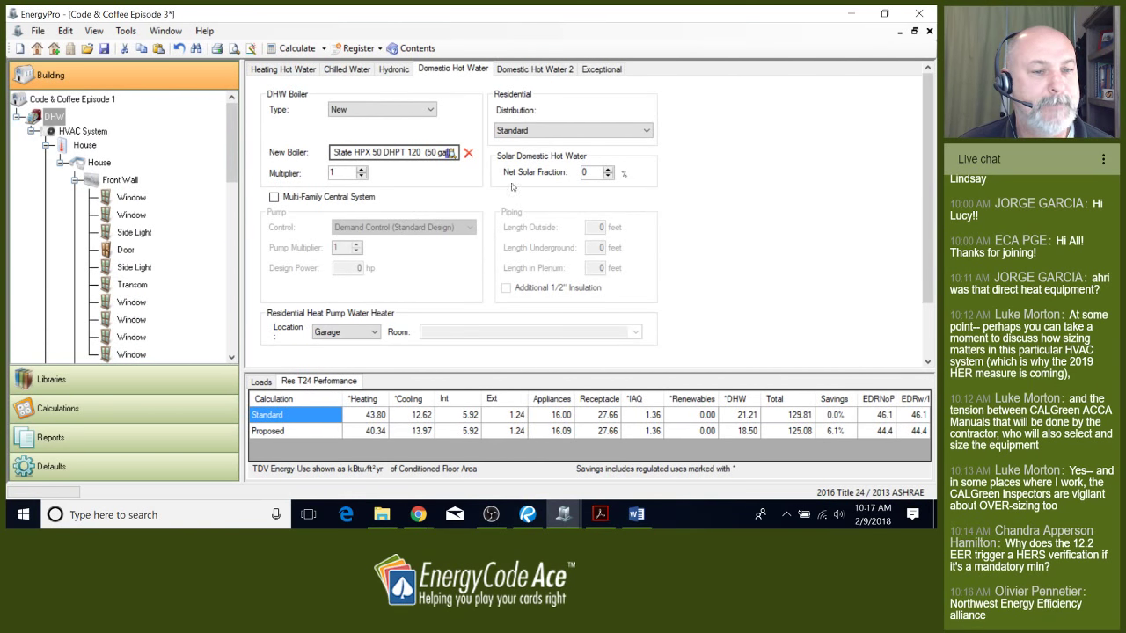
click(648, 130)
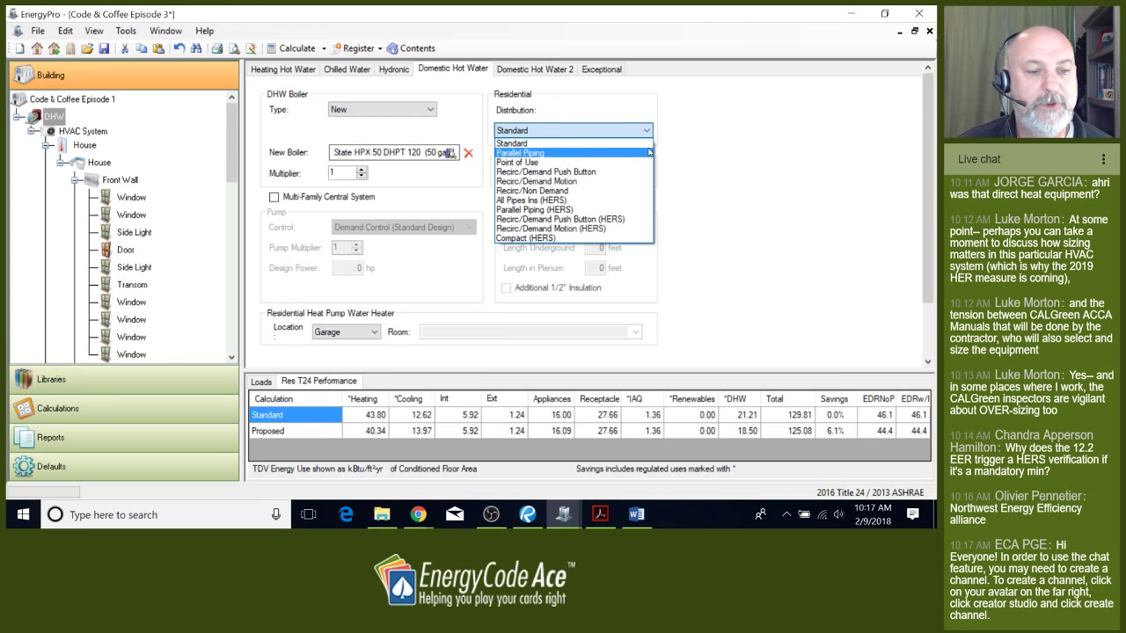
click(552, 238)
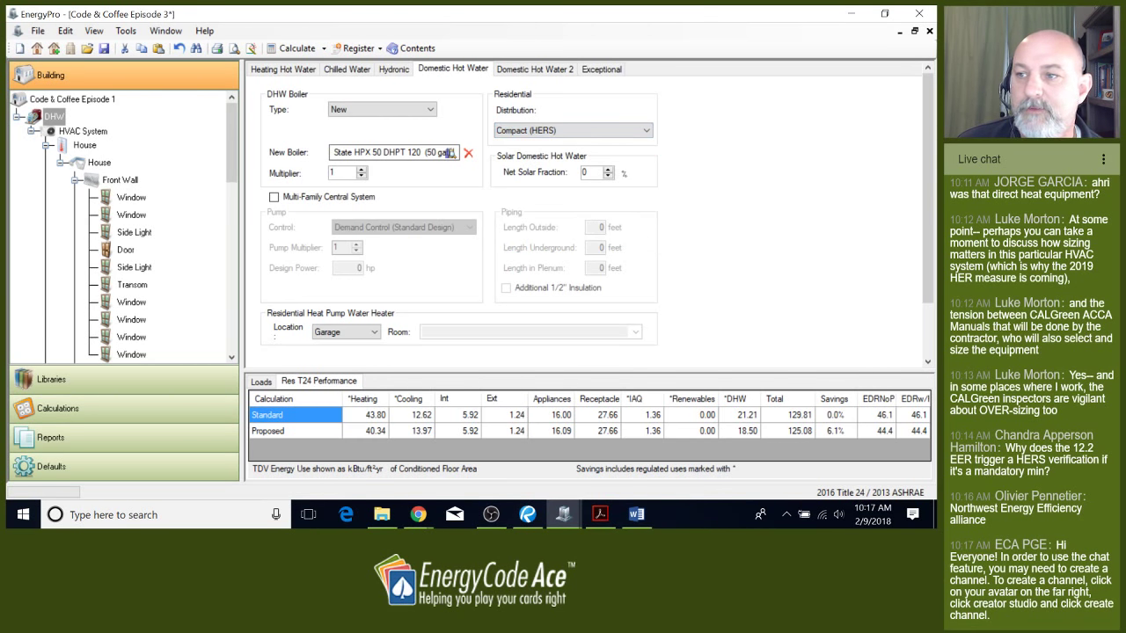
- Switch to Reference Ace in the browser and review the standard, parallel piping and point-of-use systems in section 5.6 Distribution Systems
key(alt+Tab)
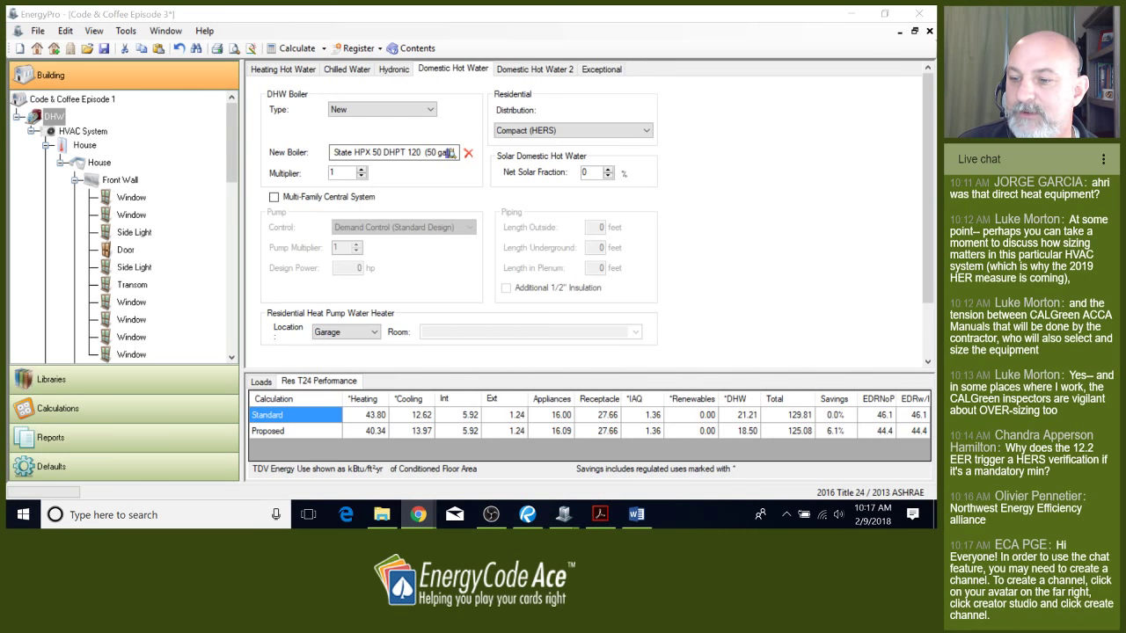
key(alt+Tab)
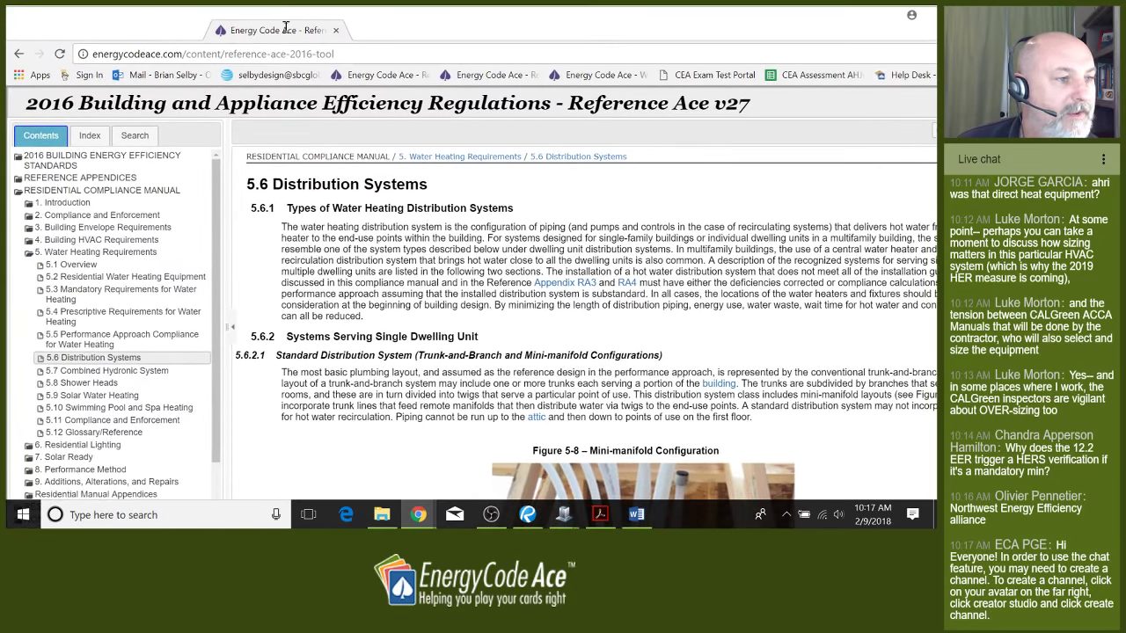
double_click(286, 29)
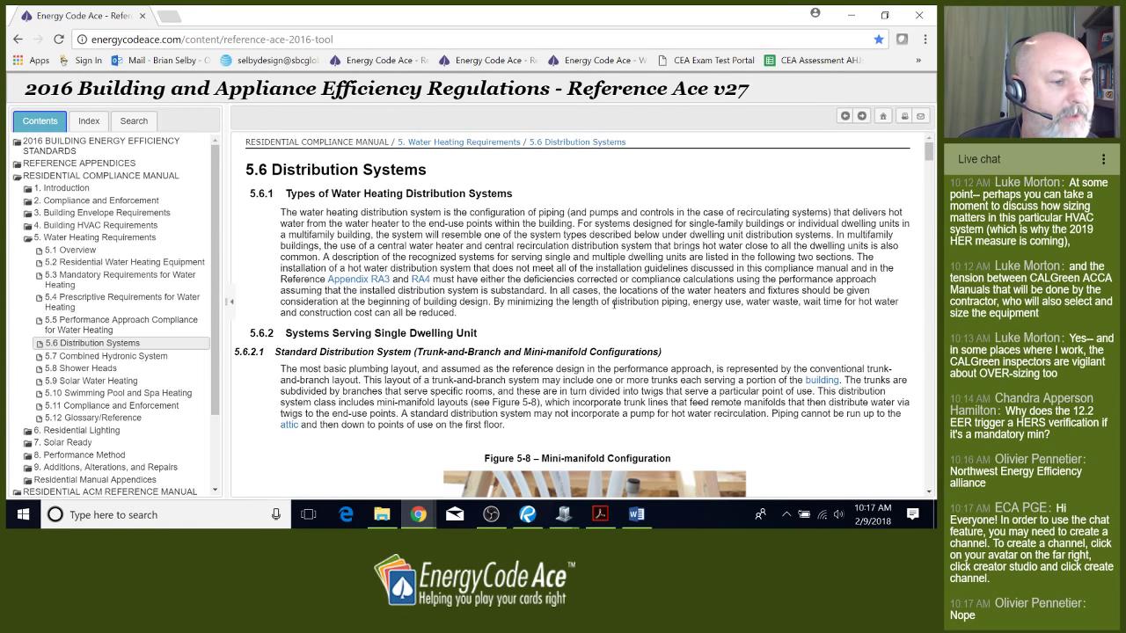
scroll(613, 304, down, 1)
scroll(613, 303, down, 9)
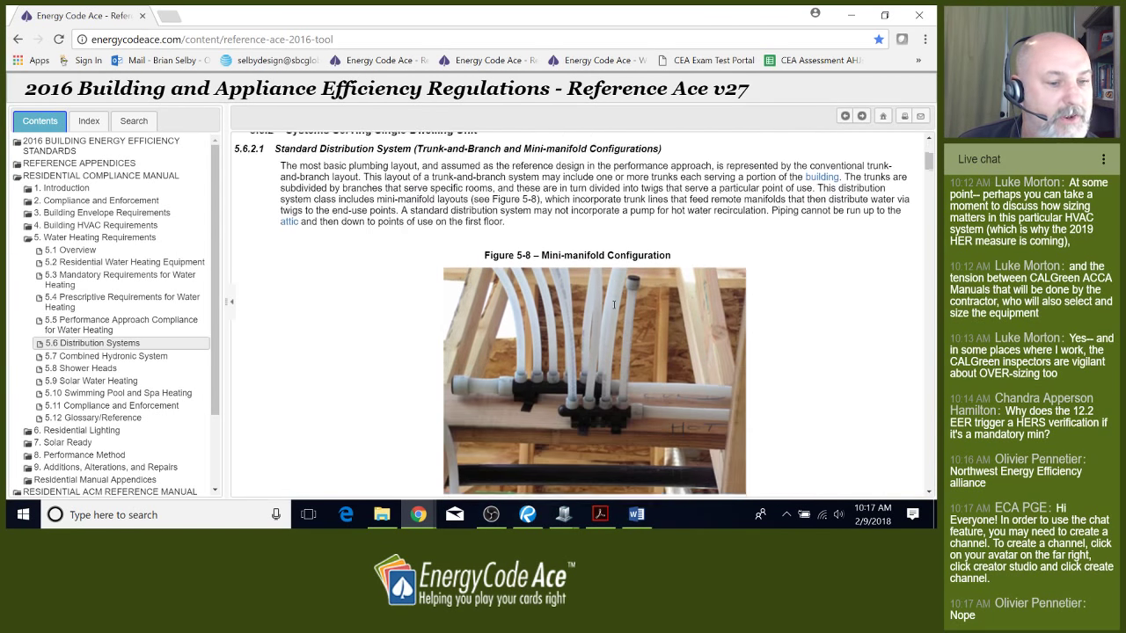
scroll(613, 303, down, 8)
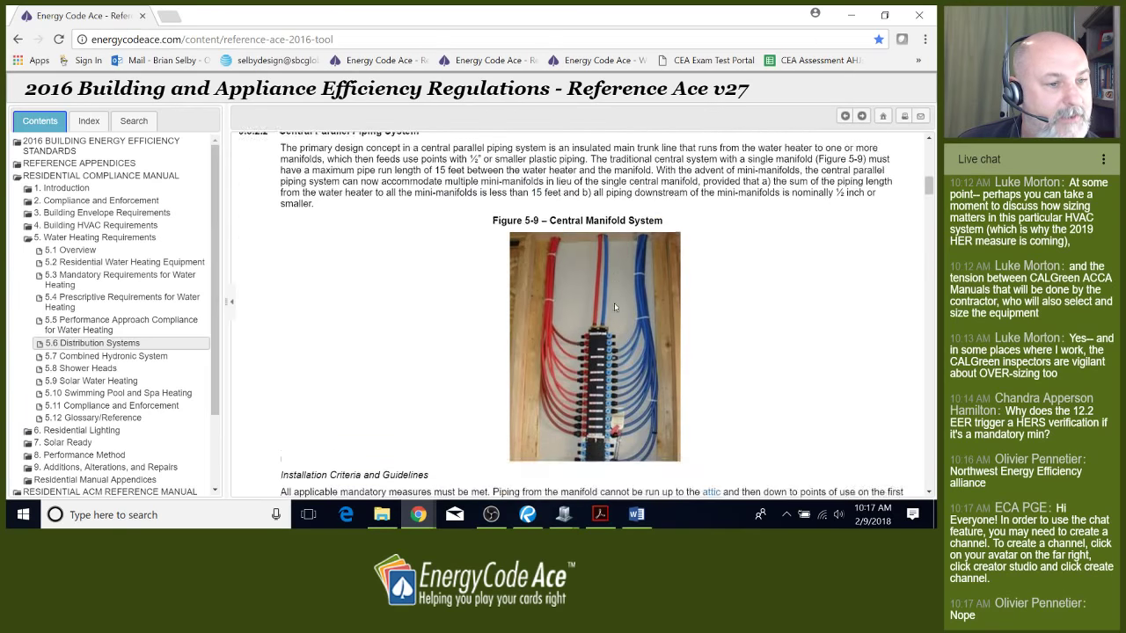
scroll(615, 306, down, 8)
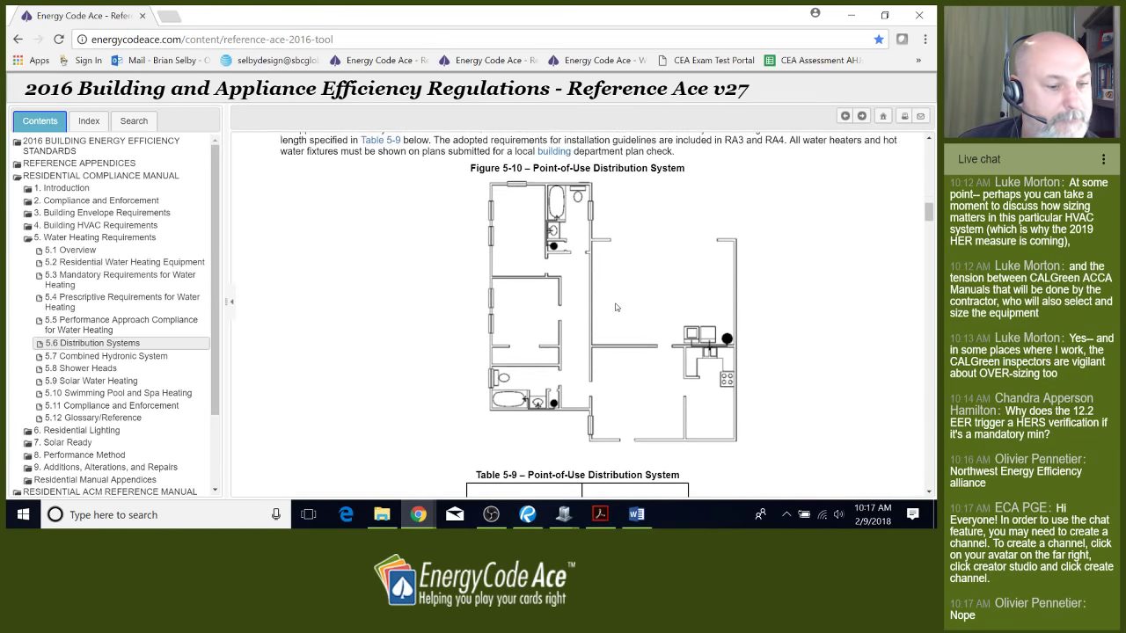
scroll(617, 306, down, 3)
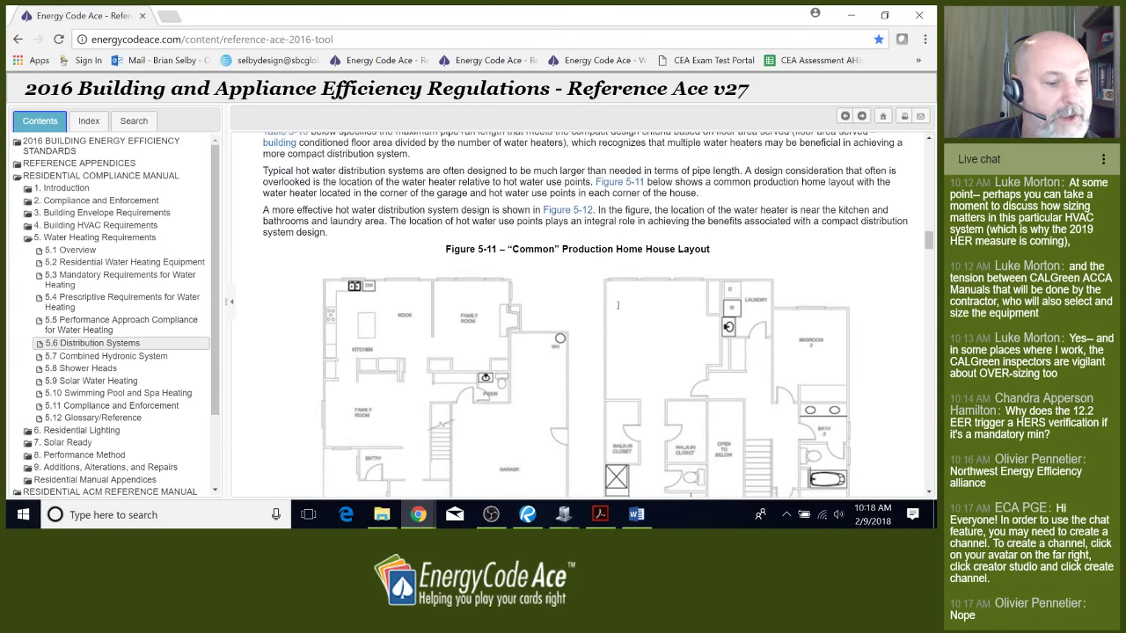
- Examine the HERS-Verified Compact Design section, including the house layouts in Figures 5-11 and 5-12 and Table 5-10
scroll(617, 308, up, 3)
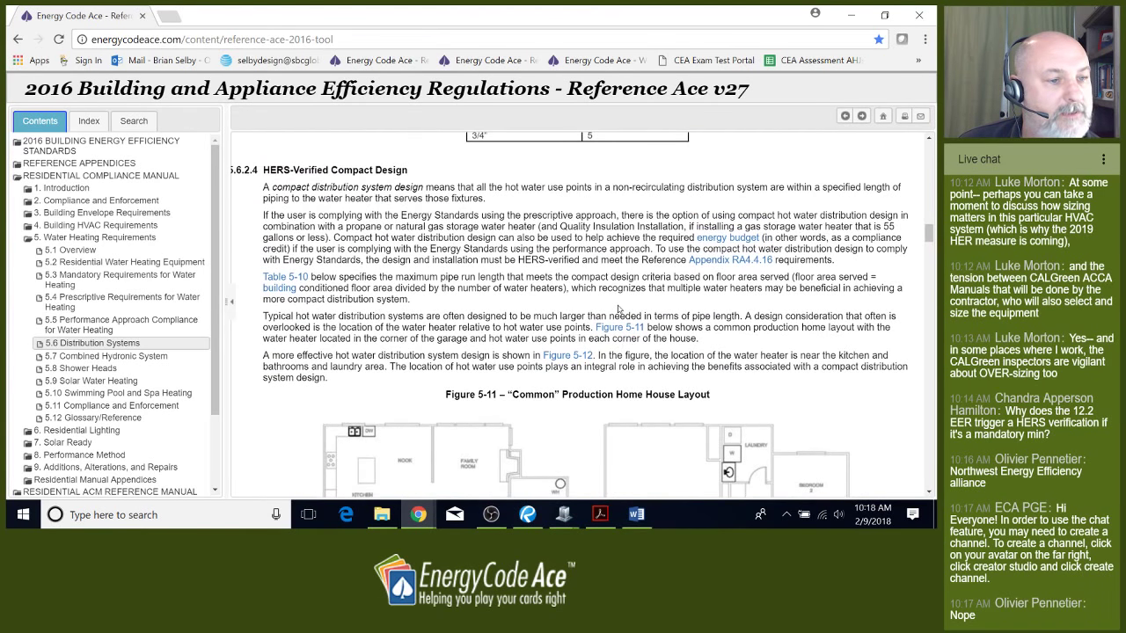
scroll(609, 260, down, 2)
scroll(611, 261, down, 3)
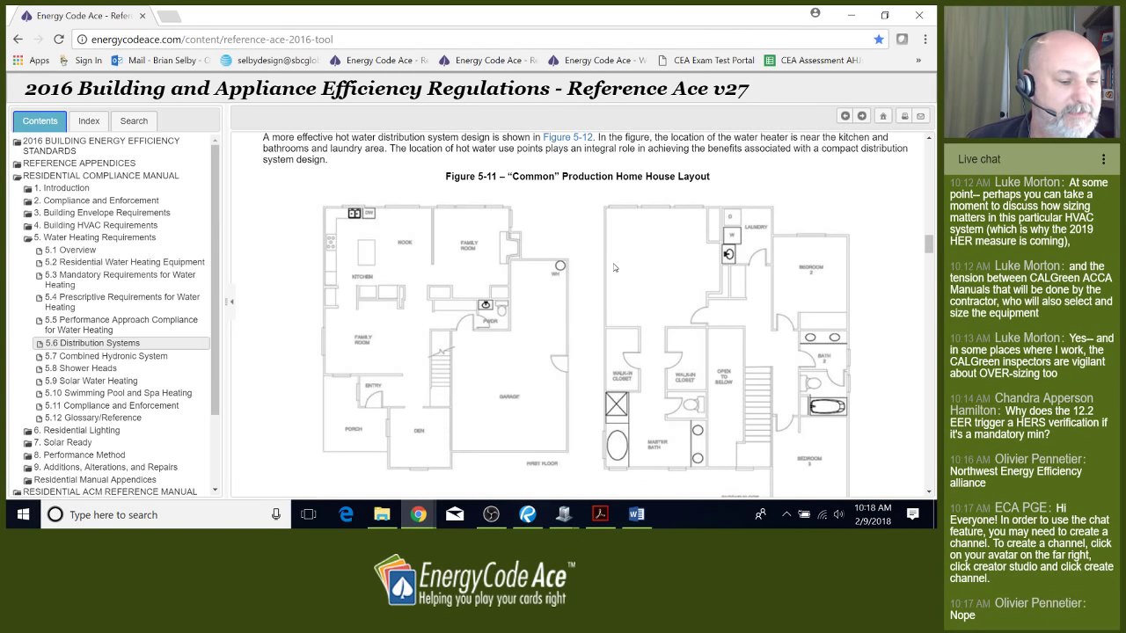
scroll(704, 253, down, 4)
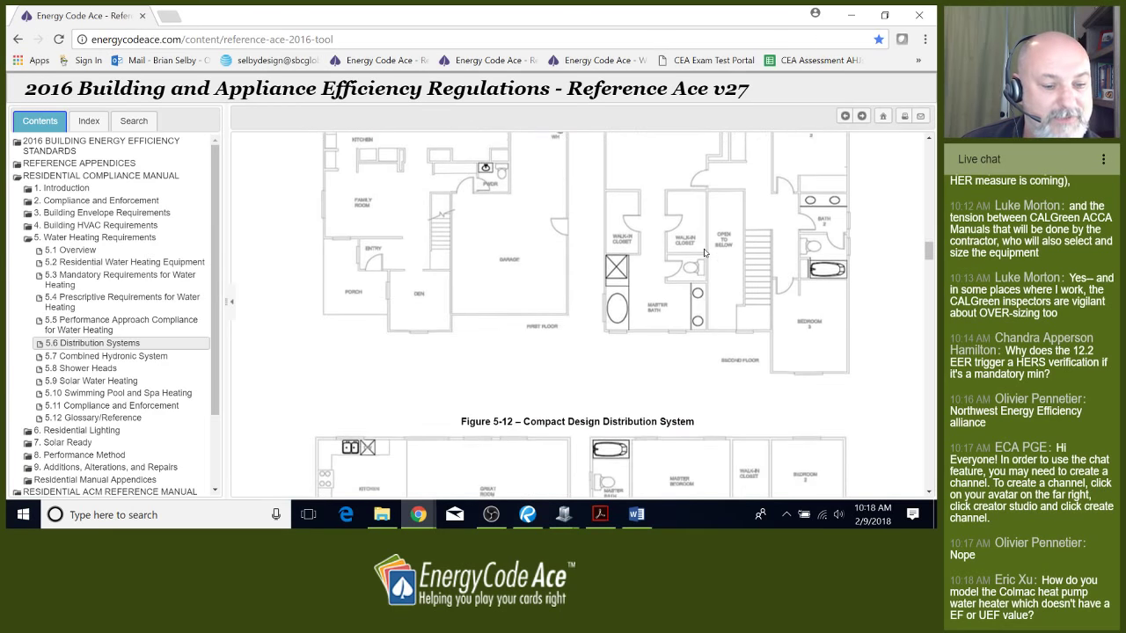
scroll(704, 253, down, 9)
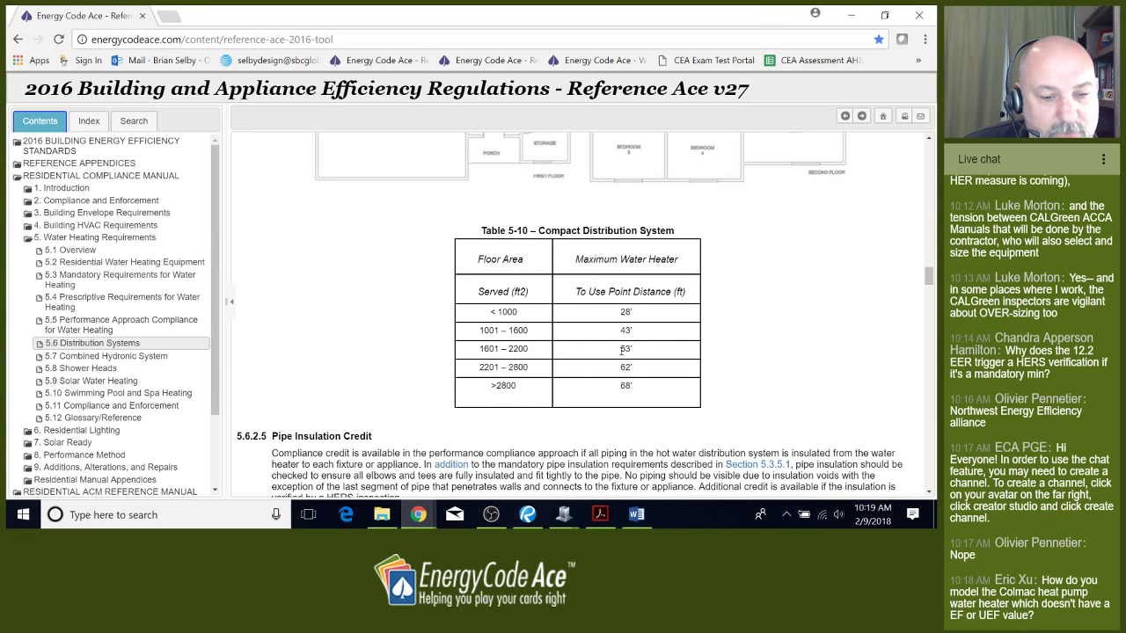
- Check the 1601–2200 ft2 row of Table 5-10 against the compact design guidance, and return to EnergyPro
drag(621, 352, 643, 353)
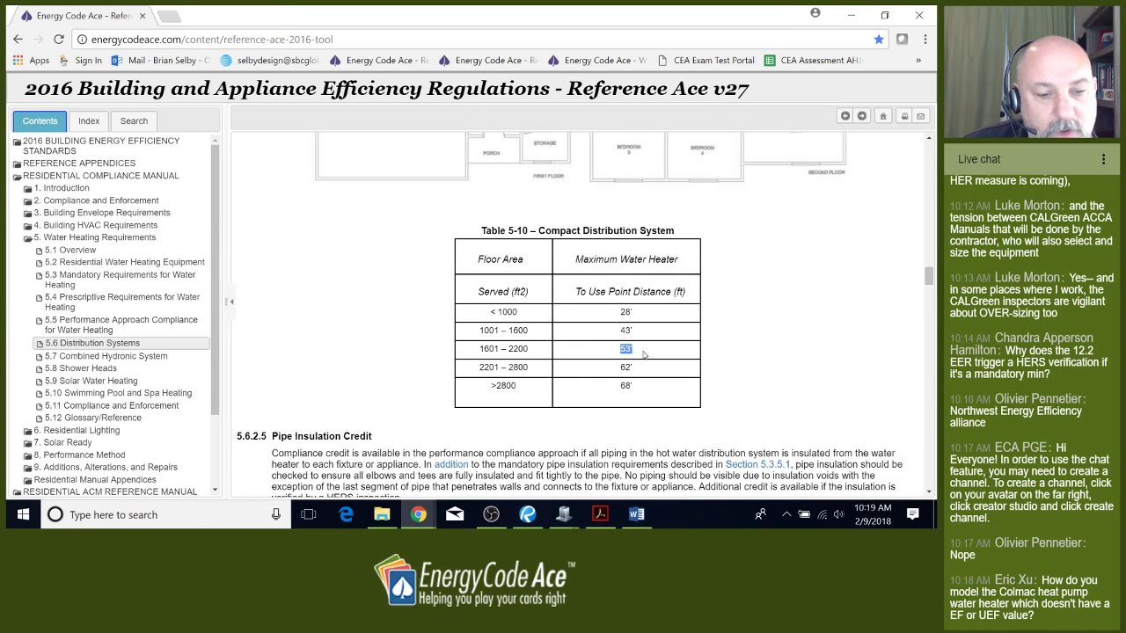
scroll(676, 359, up, 3)
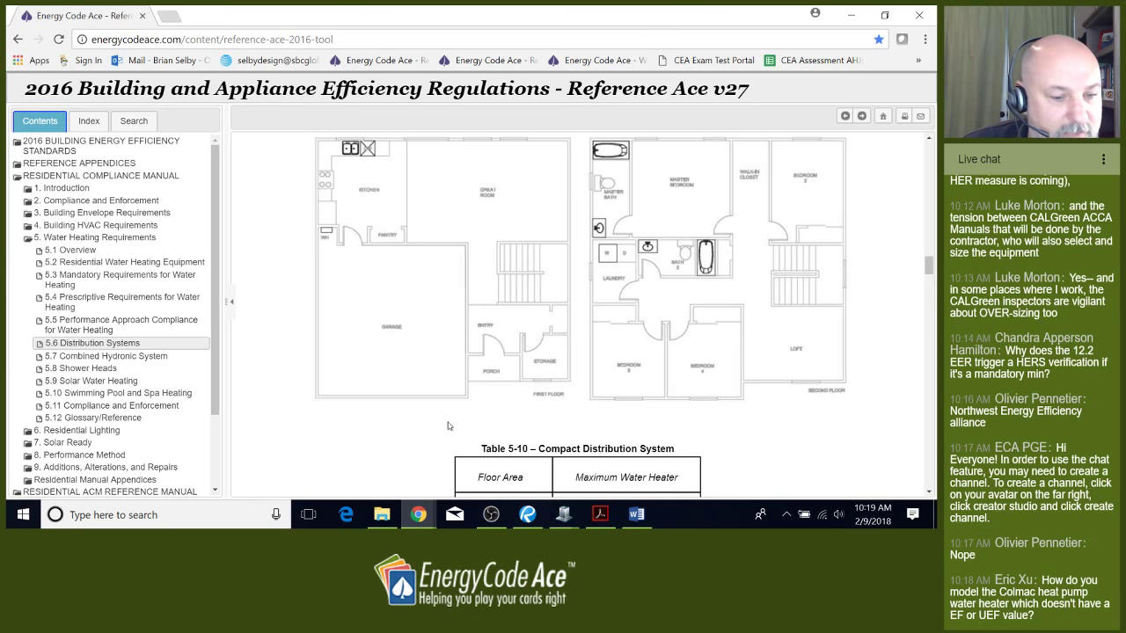
scroll(602, 371, down, 3)
scroll(602, 369, up, 10)
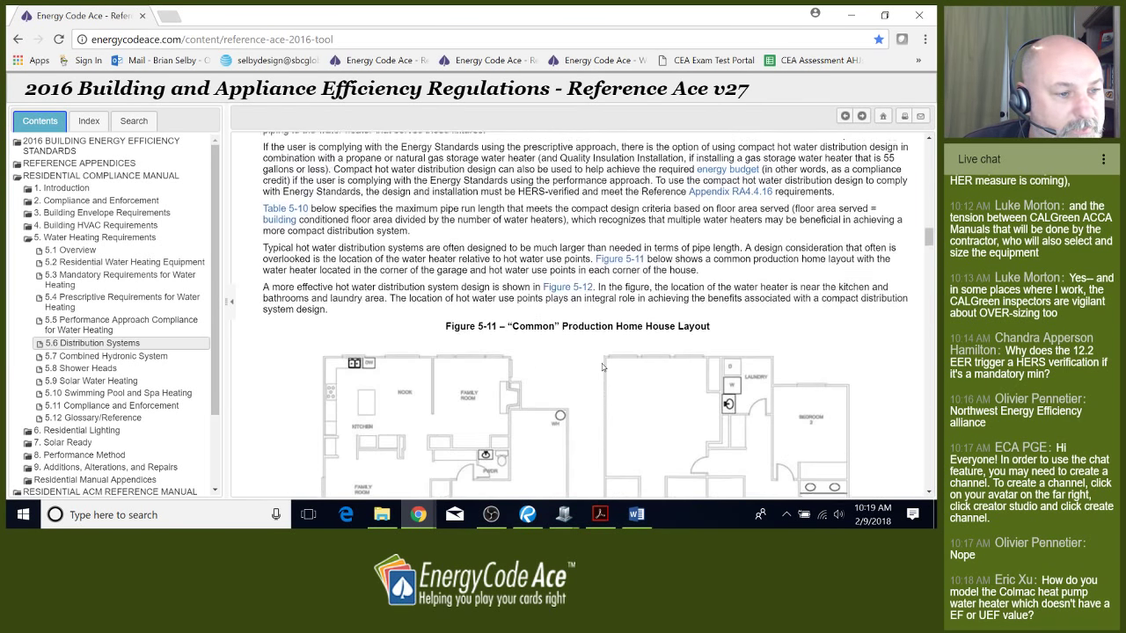
scroll(602, 368, up, 1)
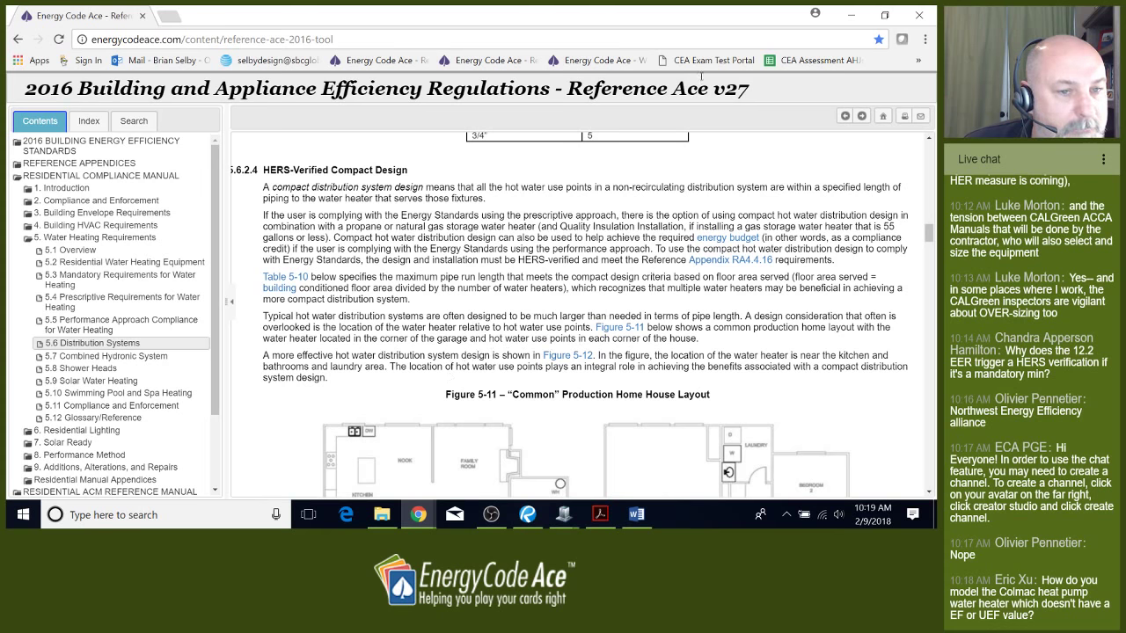
click(851, 15)
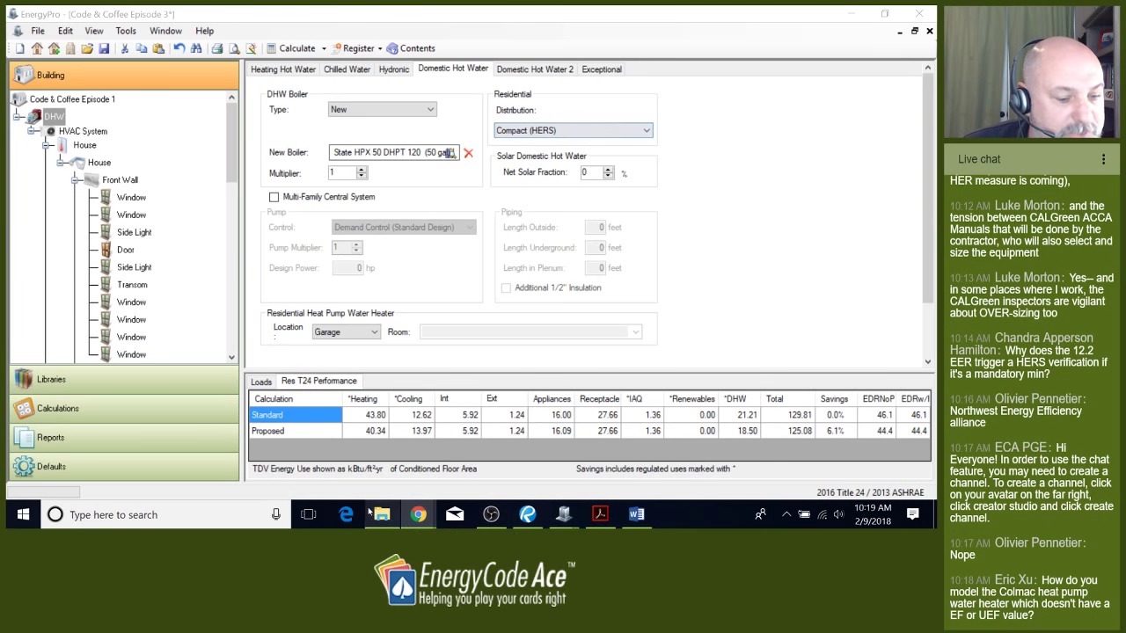
mouse_move(370, 511)
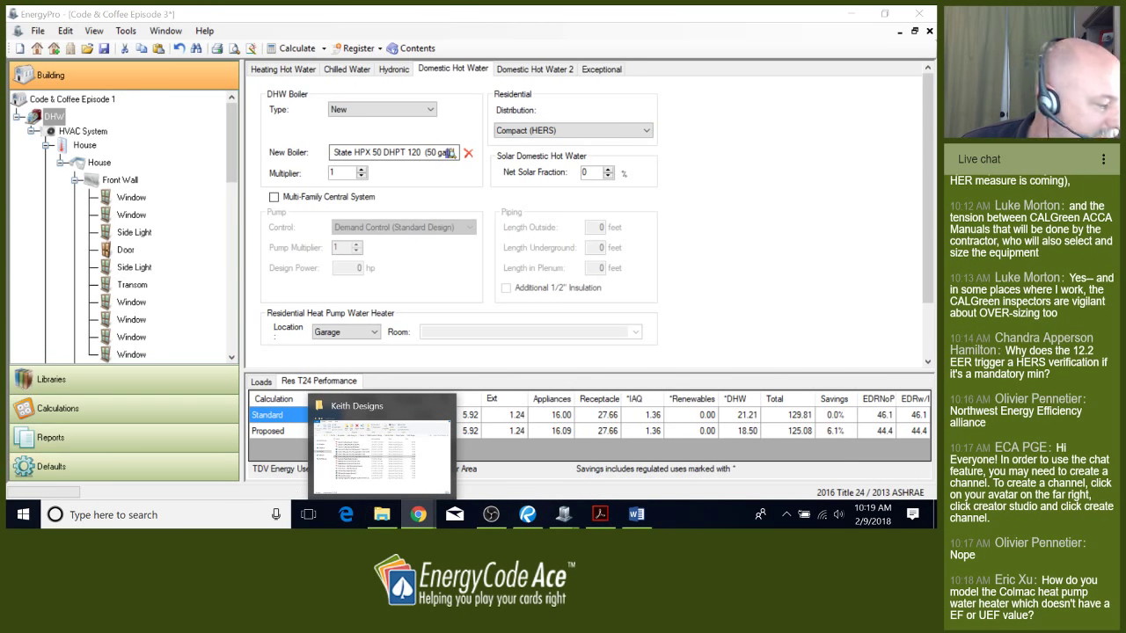